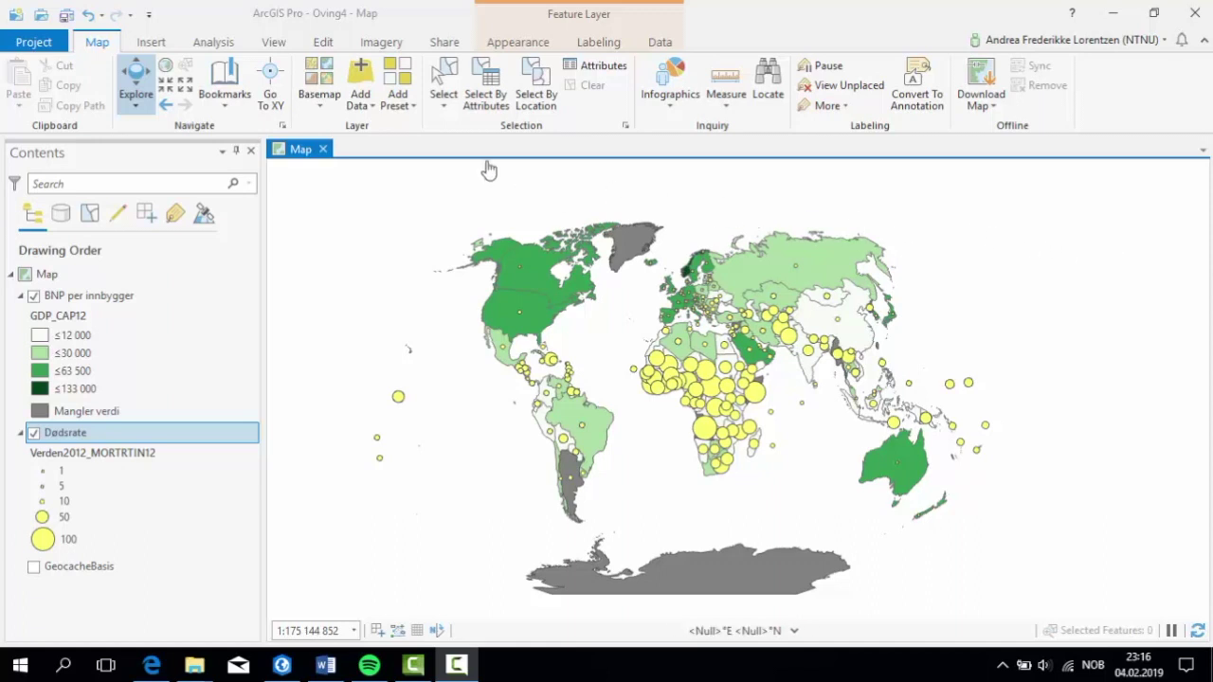
Create a new layout on an A4 page from the ISO - Landscape sizes.
{"action": "left_click", "coordinate": [151, 43]}
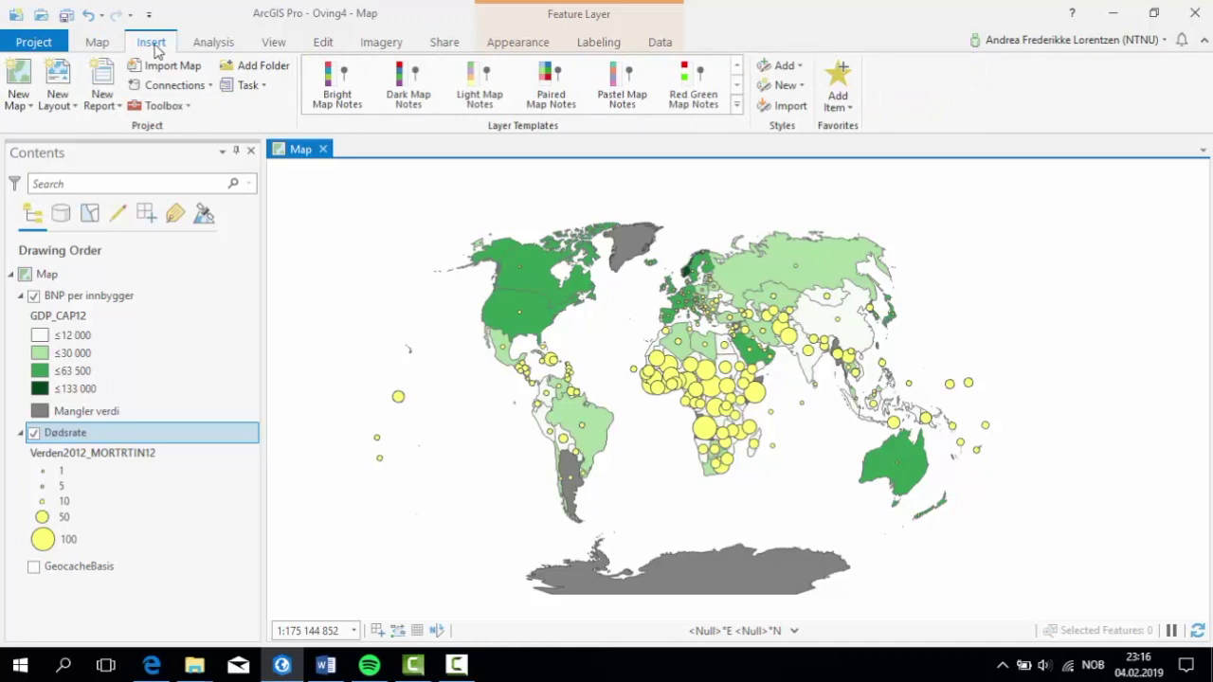
{"action": "left_click", "coordinate": [64, 66]}
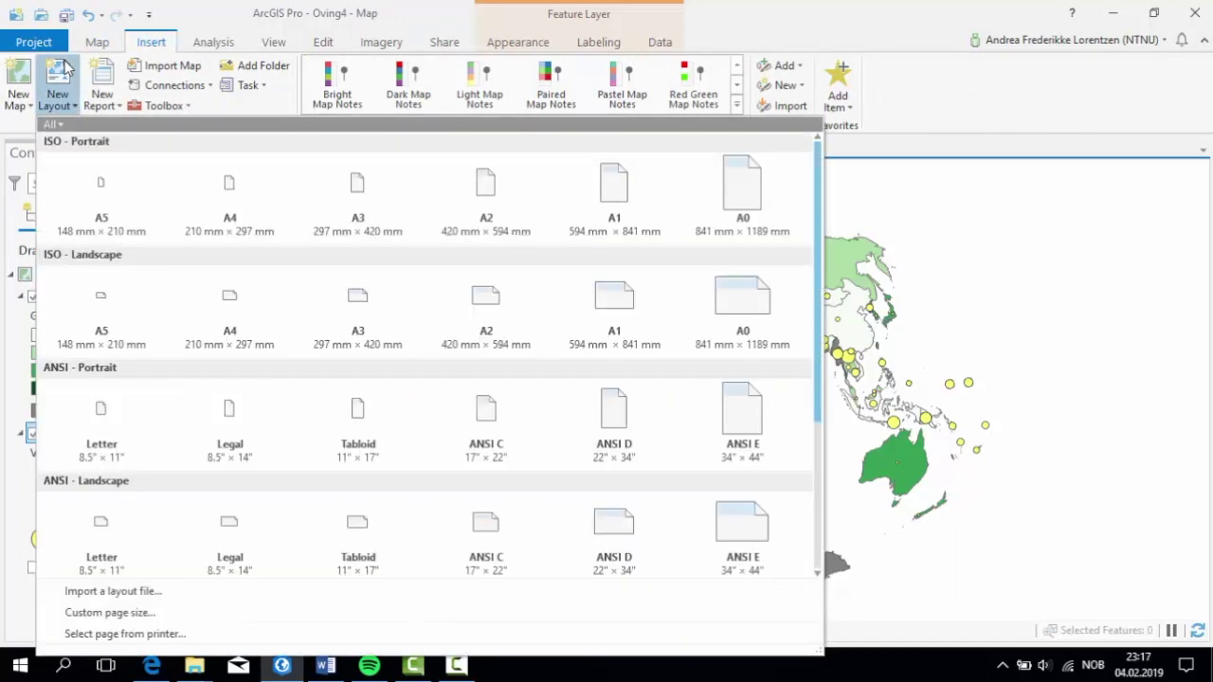
{"action": "left_click", "coordinate": [236, 325]}
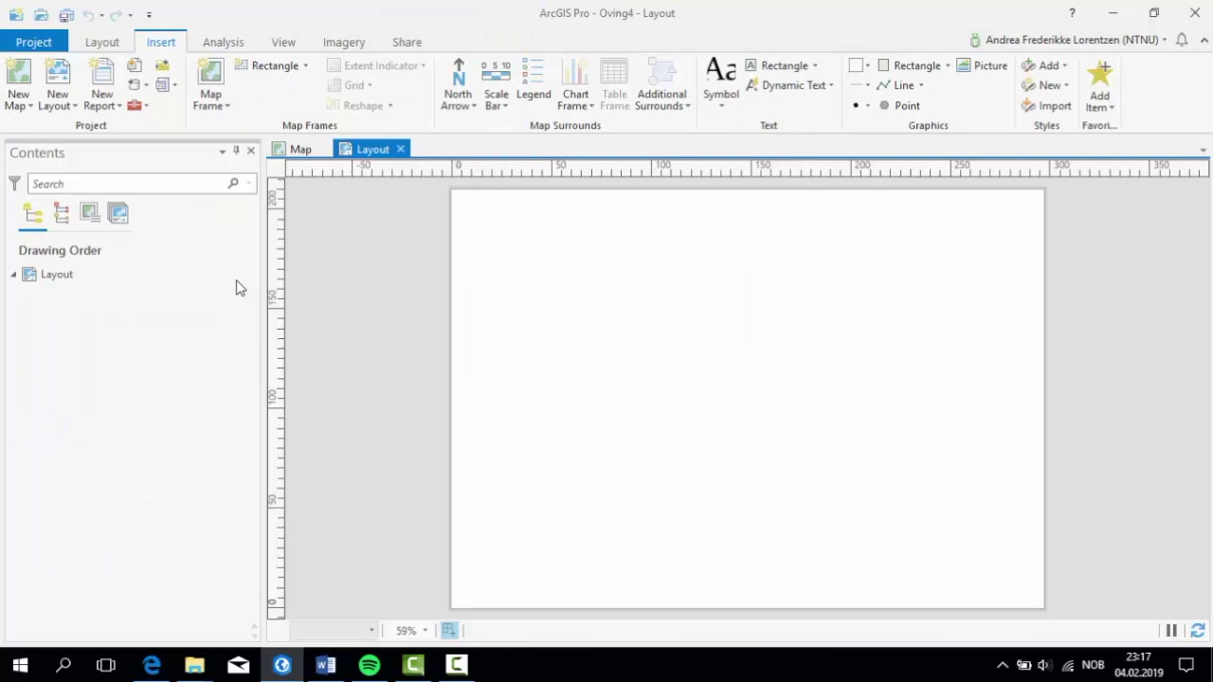
Insert a map frame of the world map stretched across the page width.
{"action": "left_click", "coordinate": [214, 85]}
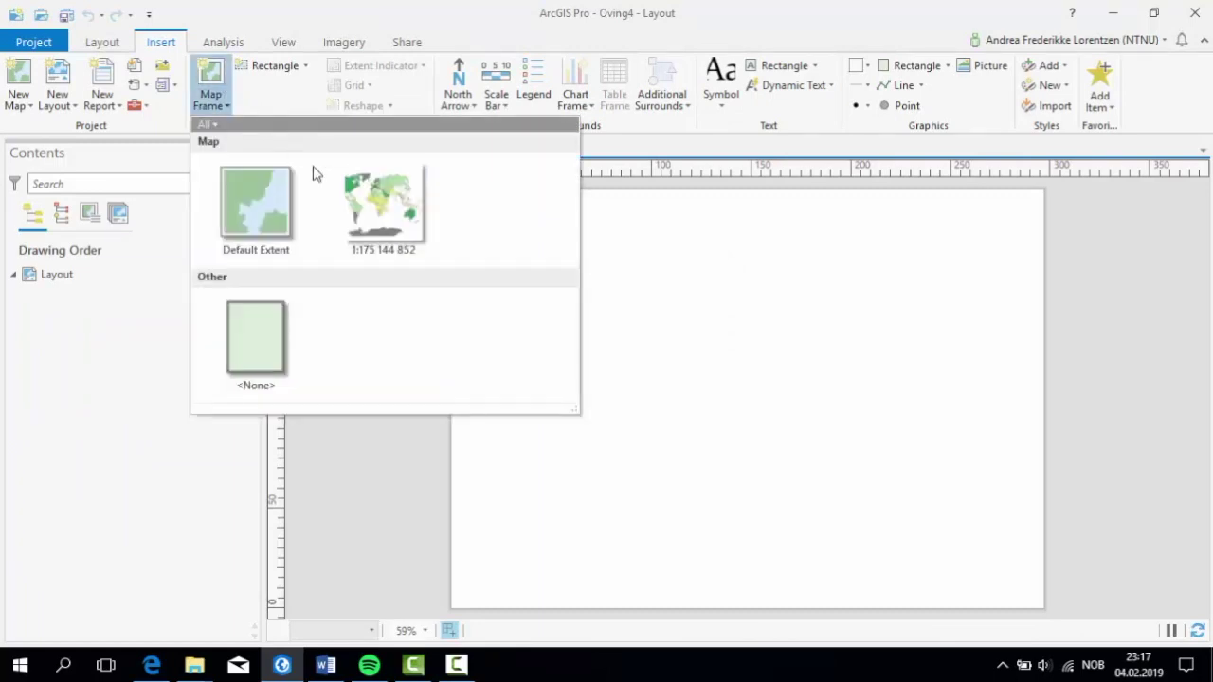
{"action": "left_click", "coordinate": [389, 224]}
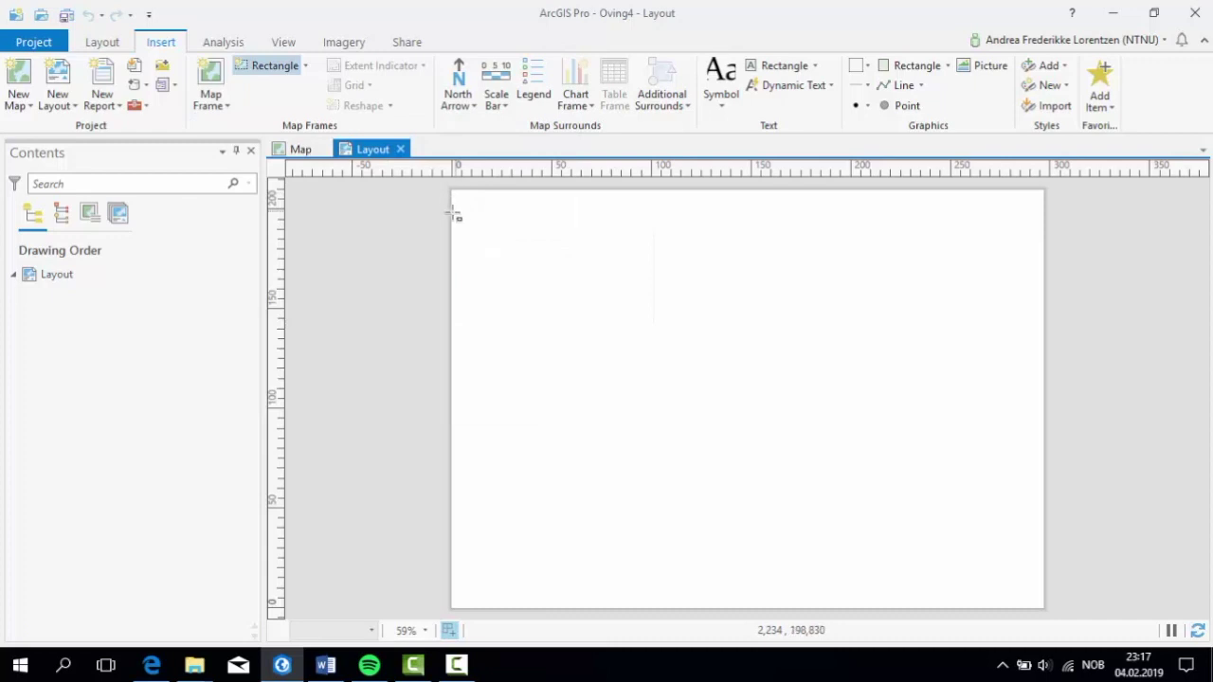
{"action": "left_click_drag", "start_coordinate": [453, 211], "coordinate": [673, 299]}
{"action": "left_click_drag", "start_coordinate": [777, 341], "coordinate": [1050, 520]}
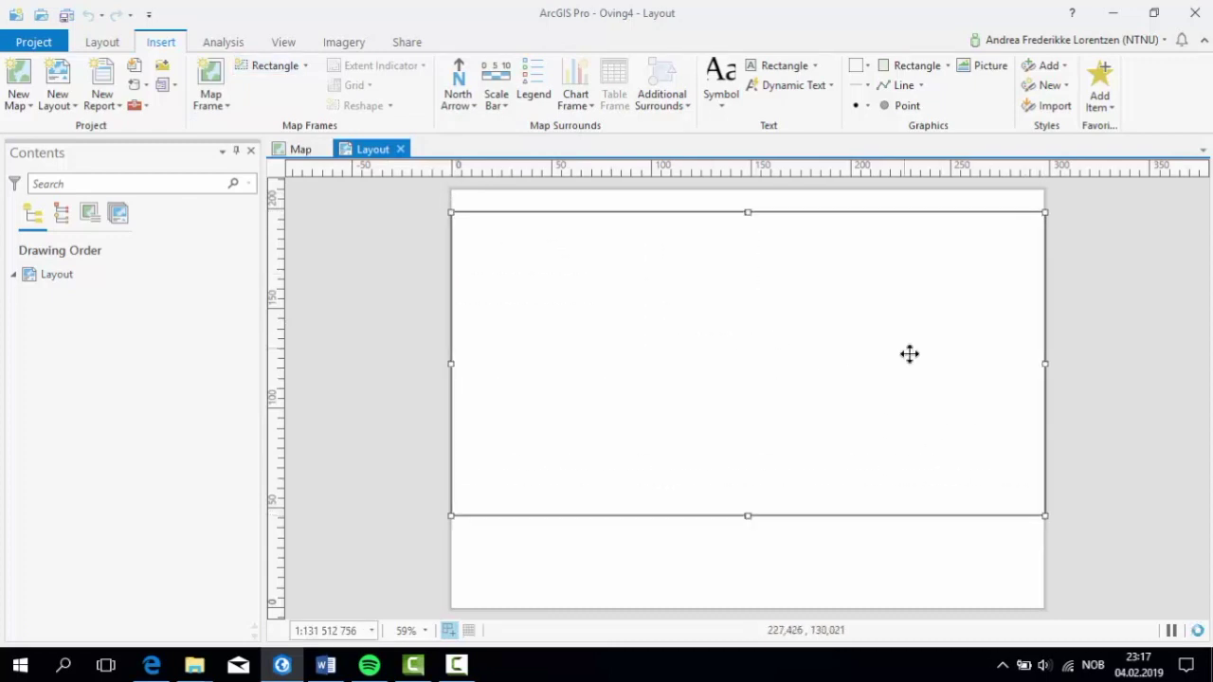
{"action": "left_click_drag", "start_coordinate": [765, 329], "coordinate": [766, 325]}
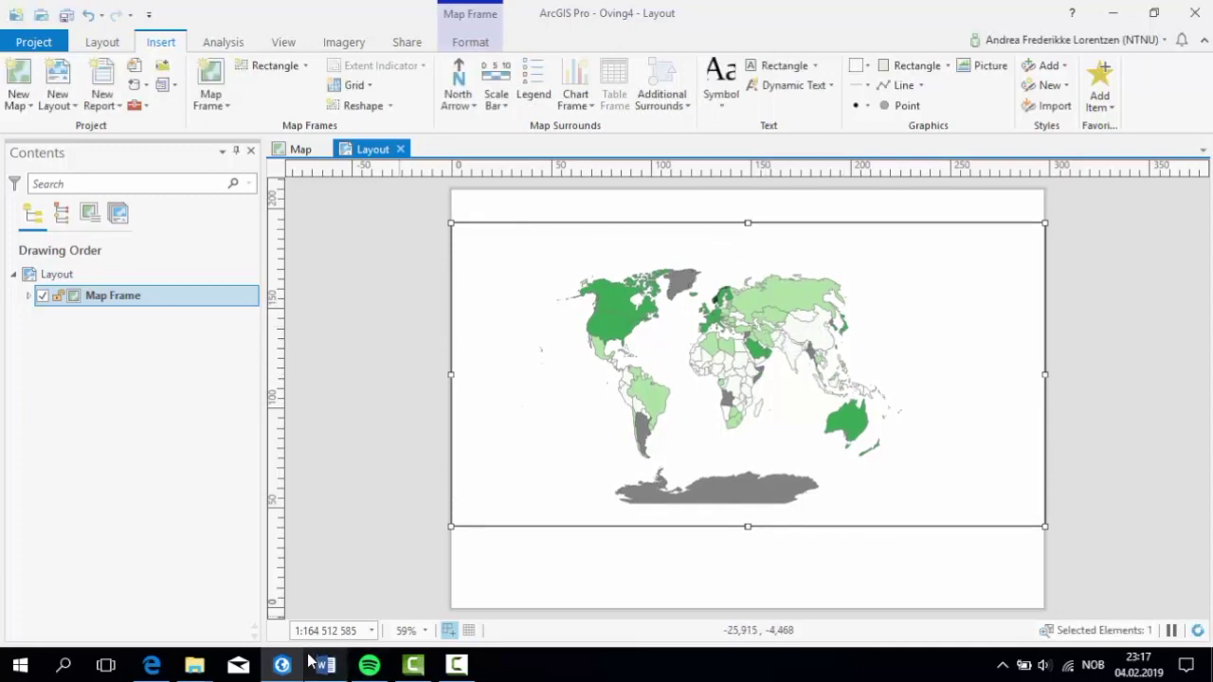
Activate the map frame and set its map scale to 1:135 288 054.
{"action": "right_click", "coordinate": [641, 302]}
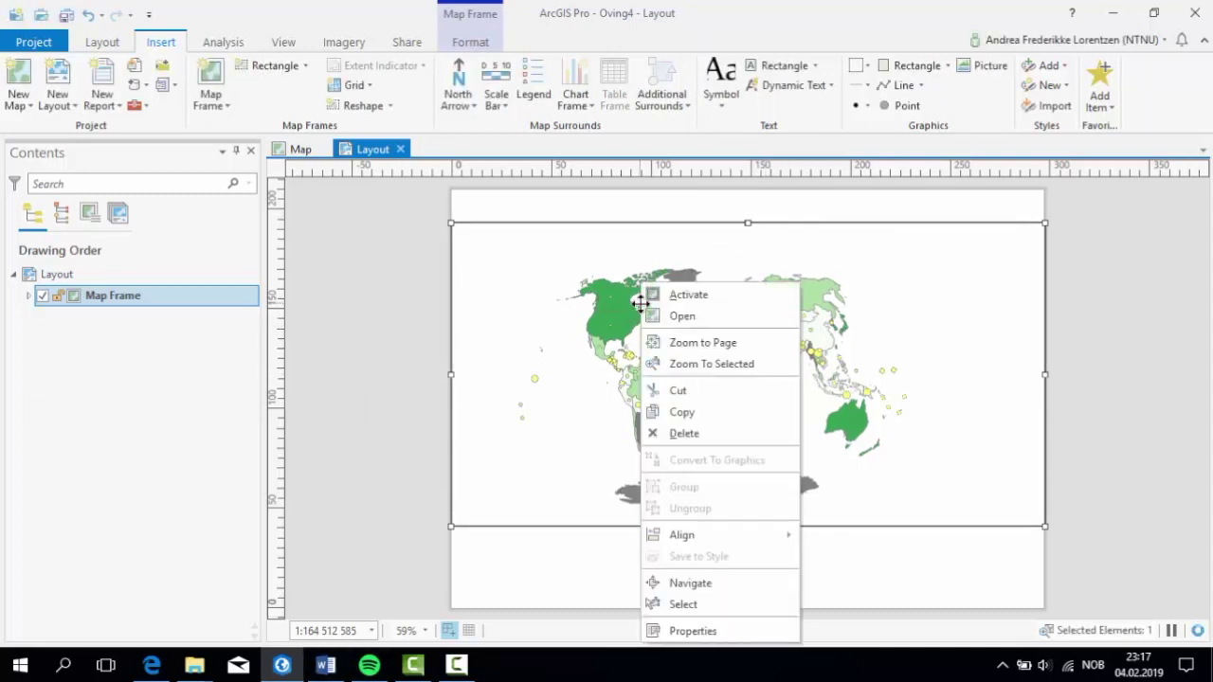
{"action": "left_click", "coordinate": [712, 298]}
{"action": "scroll", "coordinate": [727, 371], "scroll_direction": "up", "scroll_amount": 4}
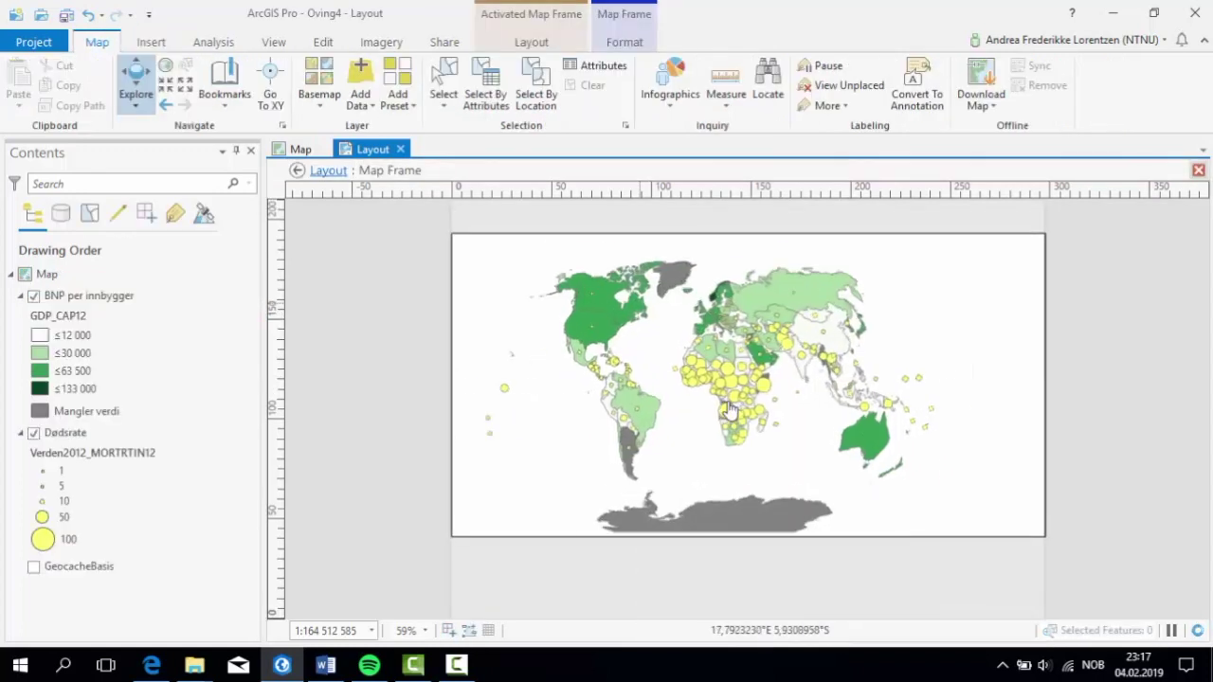
{"action": "scroll", "coordinate": [813, 422], "scroll_direction": "down", "scroll_amount": 3}
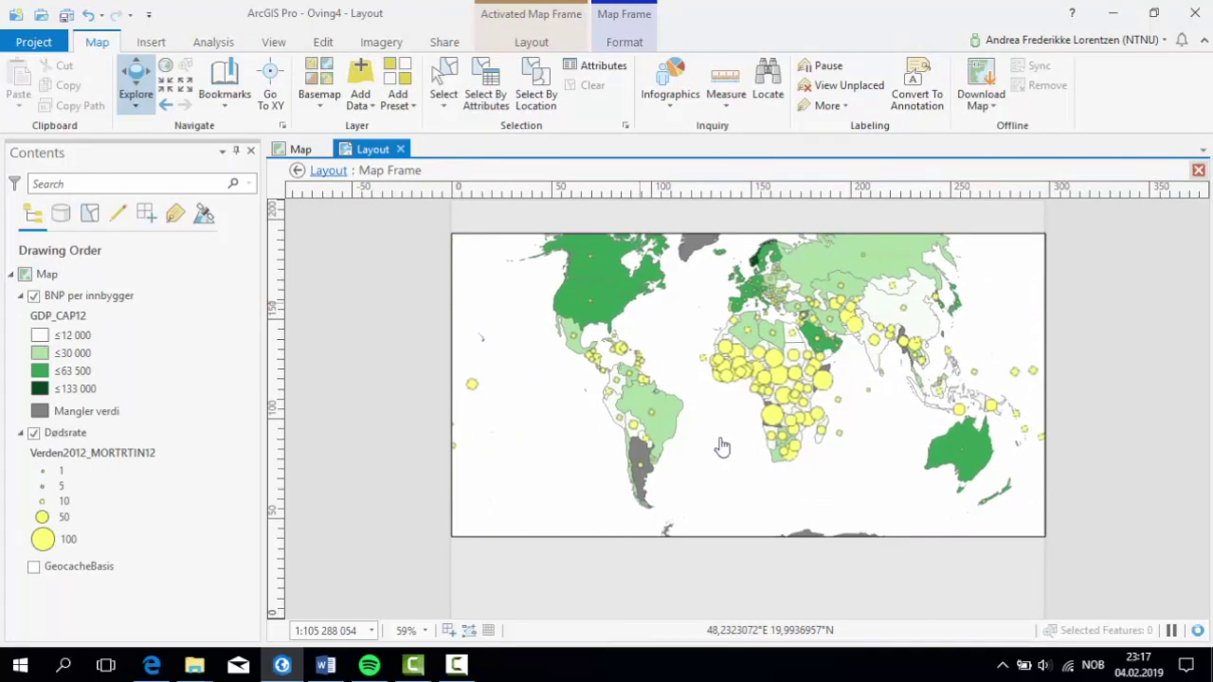
{"action": "left_click", "coordinate": [311, 630]}
{"action": "key", "text": "Delete"}
{"action": "type", "text": "1"}
{"action": "key", "text": "Return"}
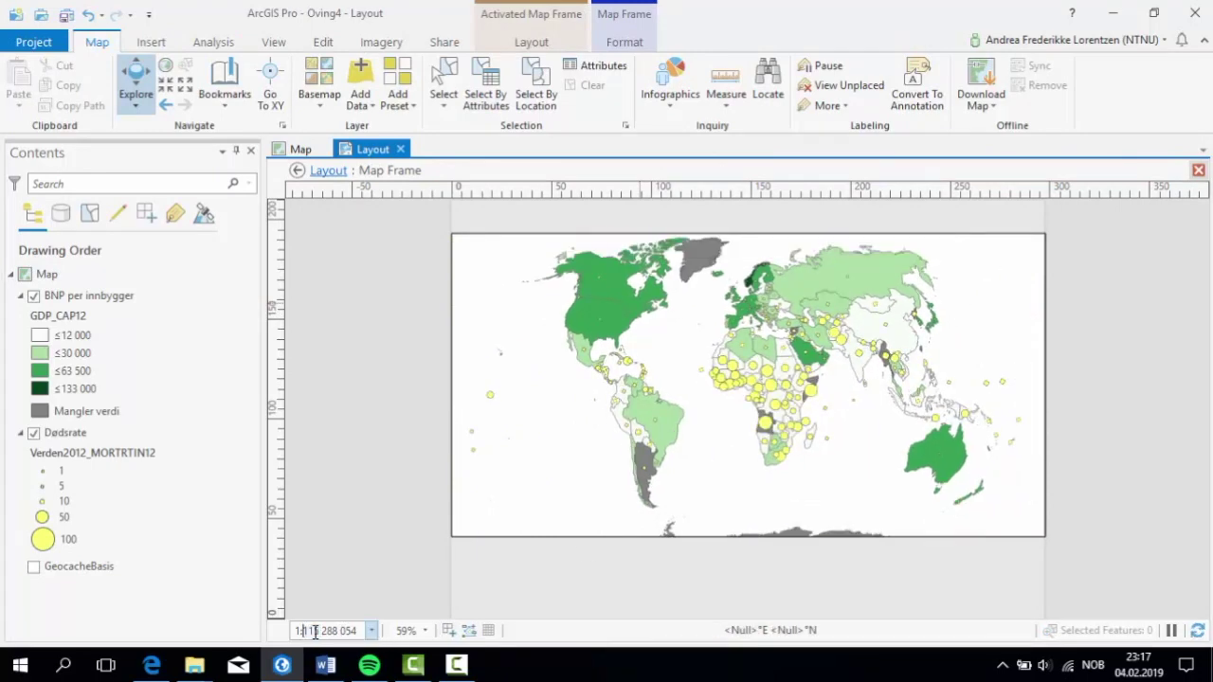
{"action": "key", "text": "BackSpace"}
{"action": "type", "text": "3"}
{"action": "key", "text": "Return"}
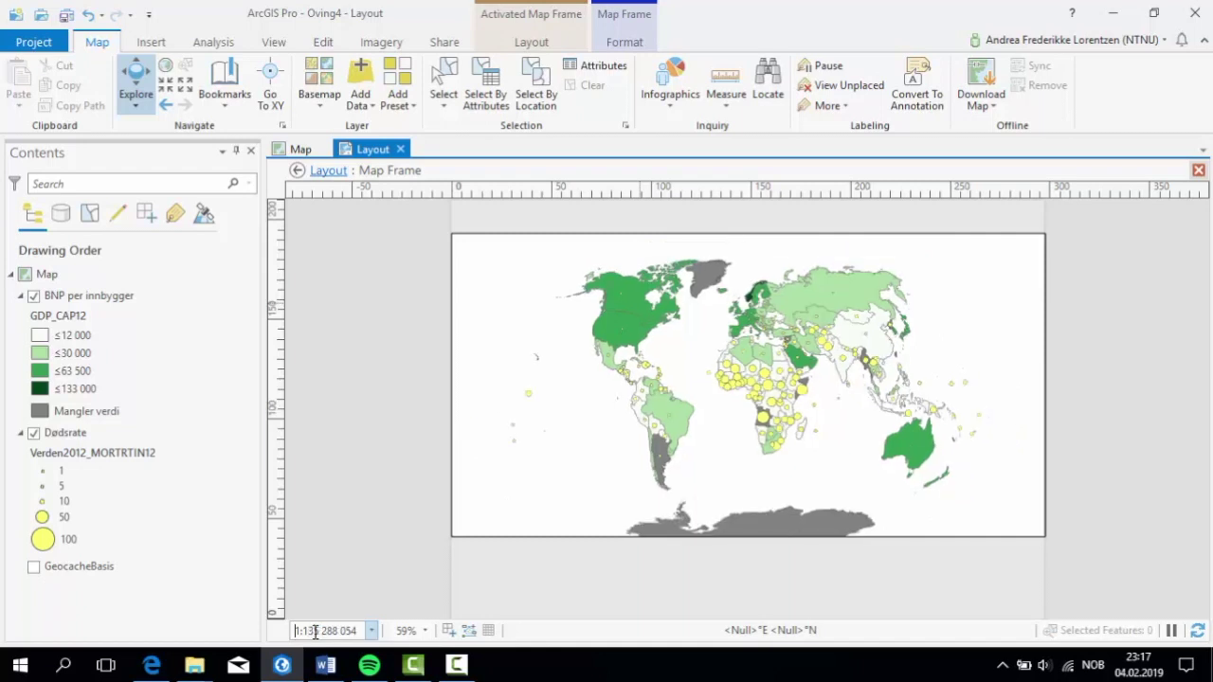
Pan the world map to centre it in the frame and return to the layout.
{"action": "left_click_drag", "start_coordinate": [834, 398], "coordinate": [833, 381]}
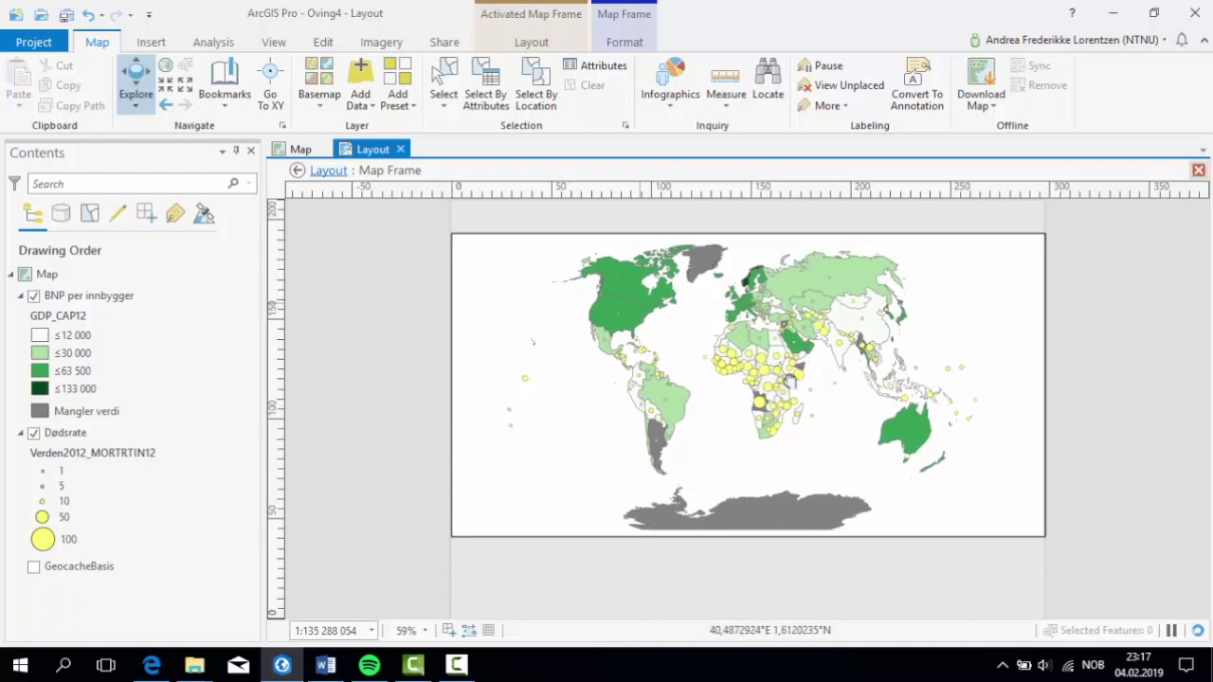
{"action": "left_click_drag", "start_coordinate": [796, 381], "coordinate": [790, 380]}
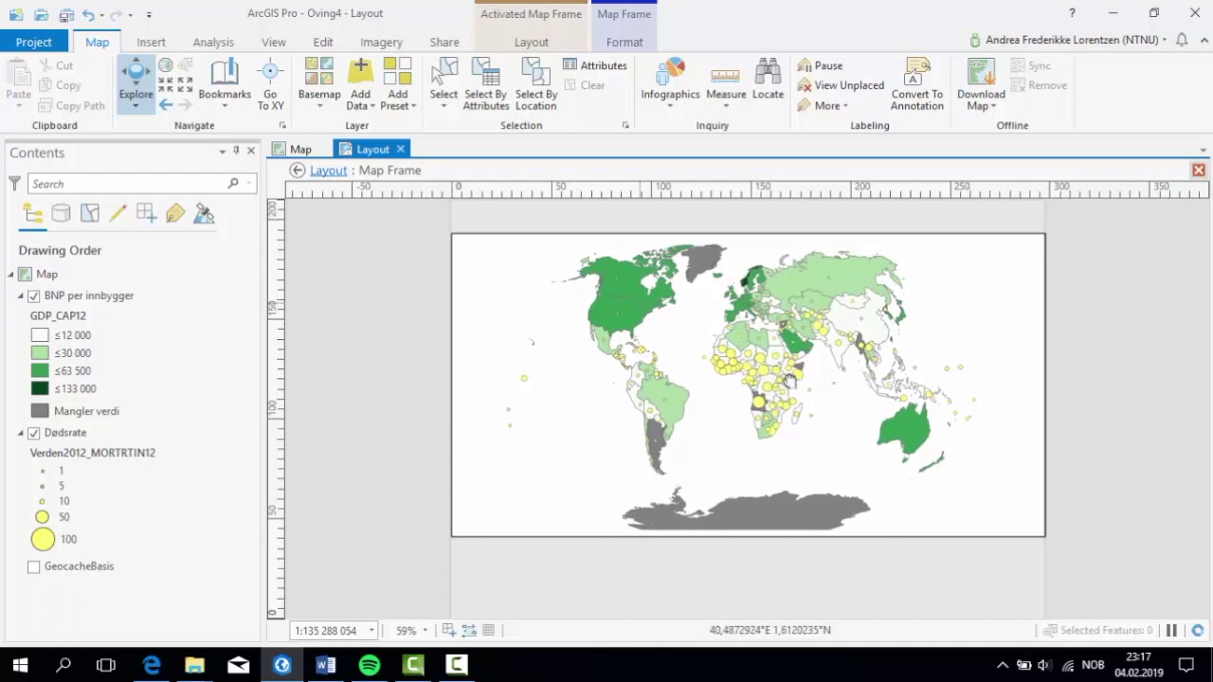
{"action": "left_click", "coordinate": [328, 174]}
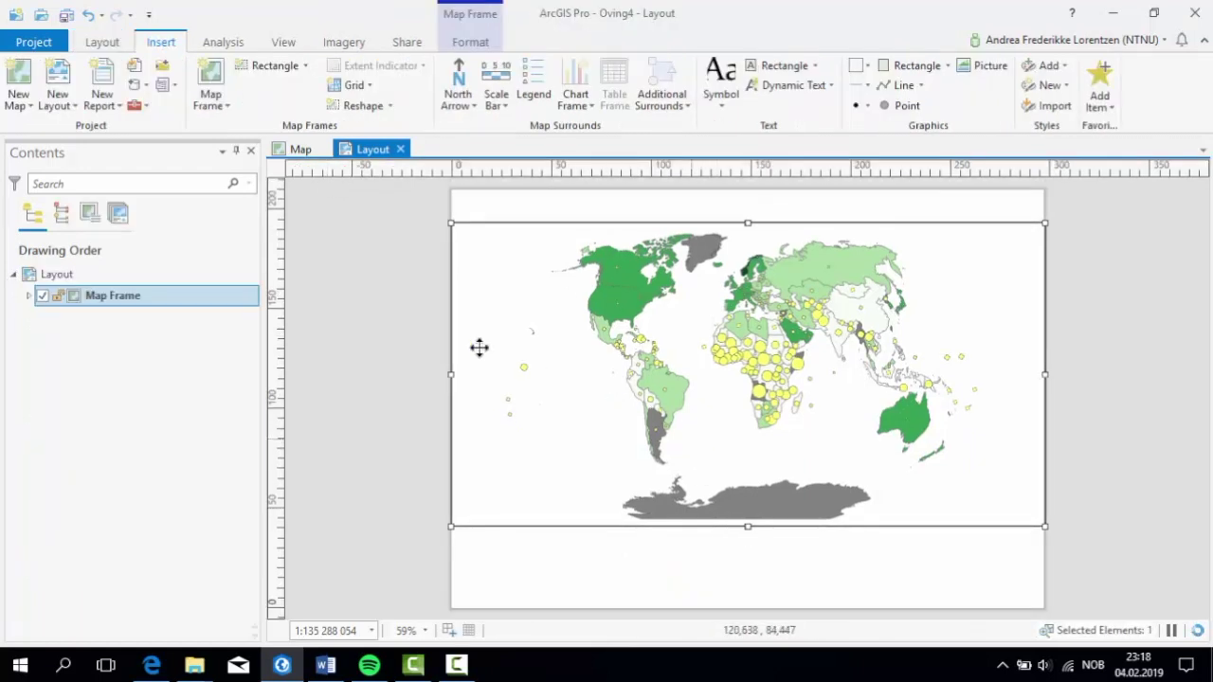
Set the map frame's Display background colour to light periwinkle blue.
{"action": "right_click", "coordinate": [118, 297]}
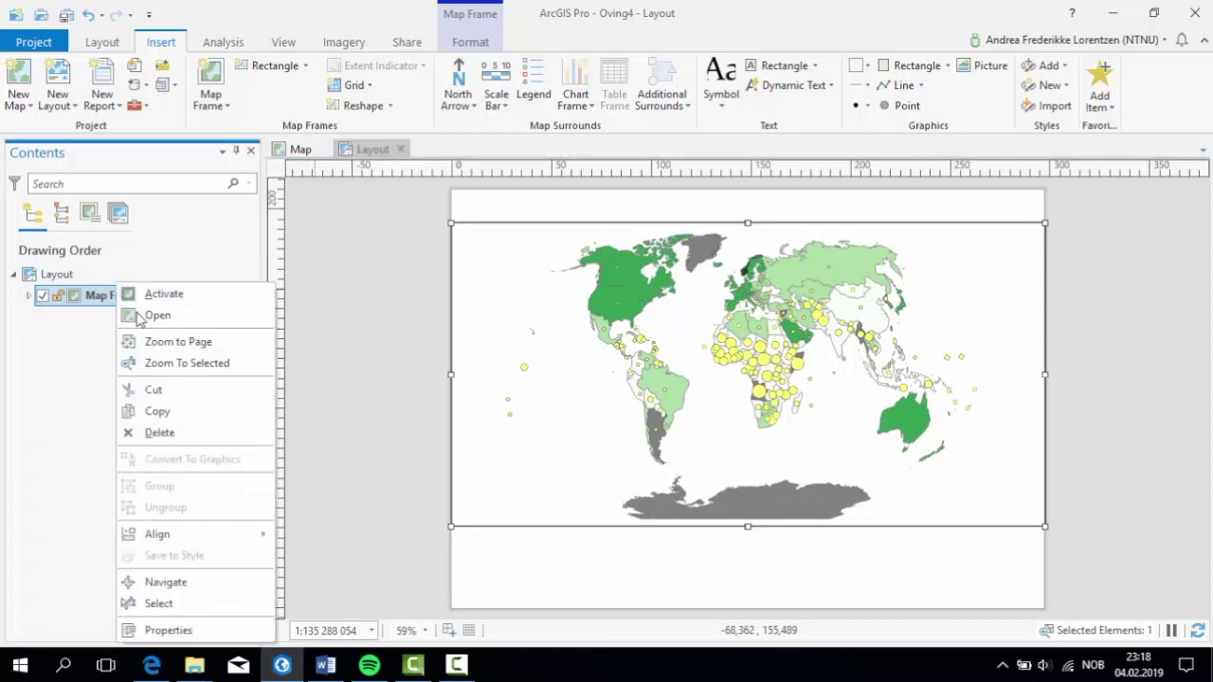
{"action": "left_click", "coordinate": [167, 631]}
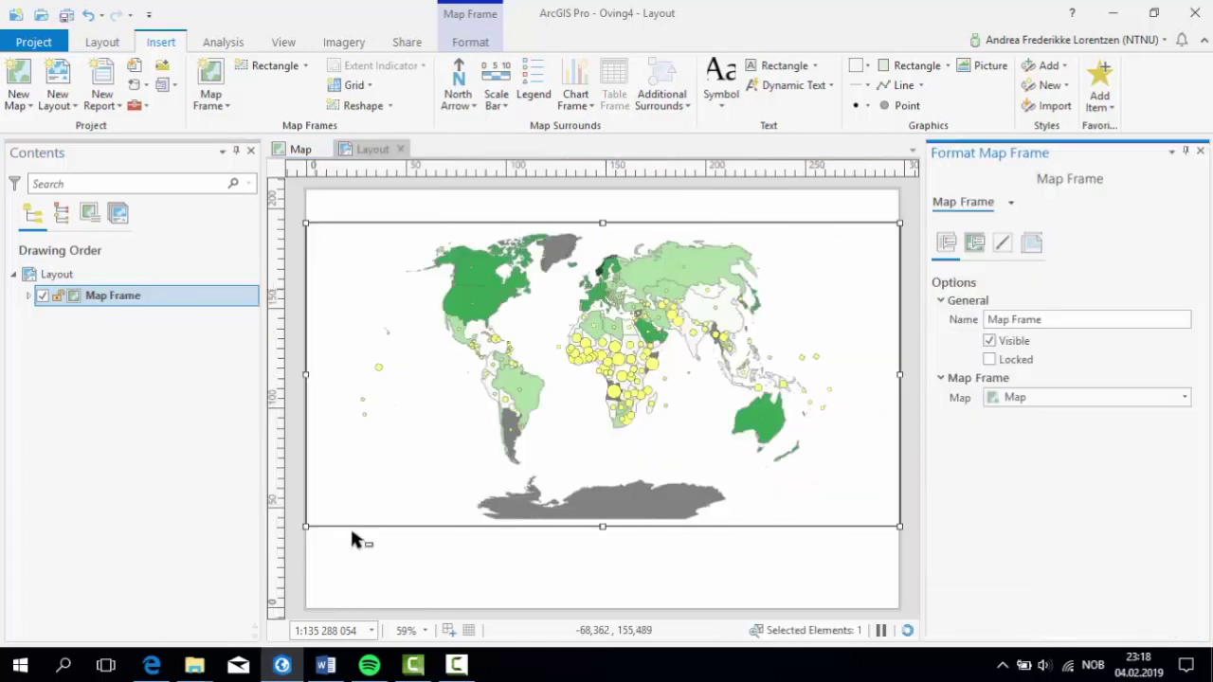
{"action": "left_click", "coordinate": [1003, 243]}
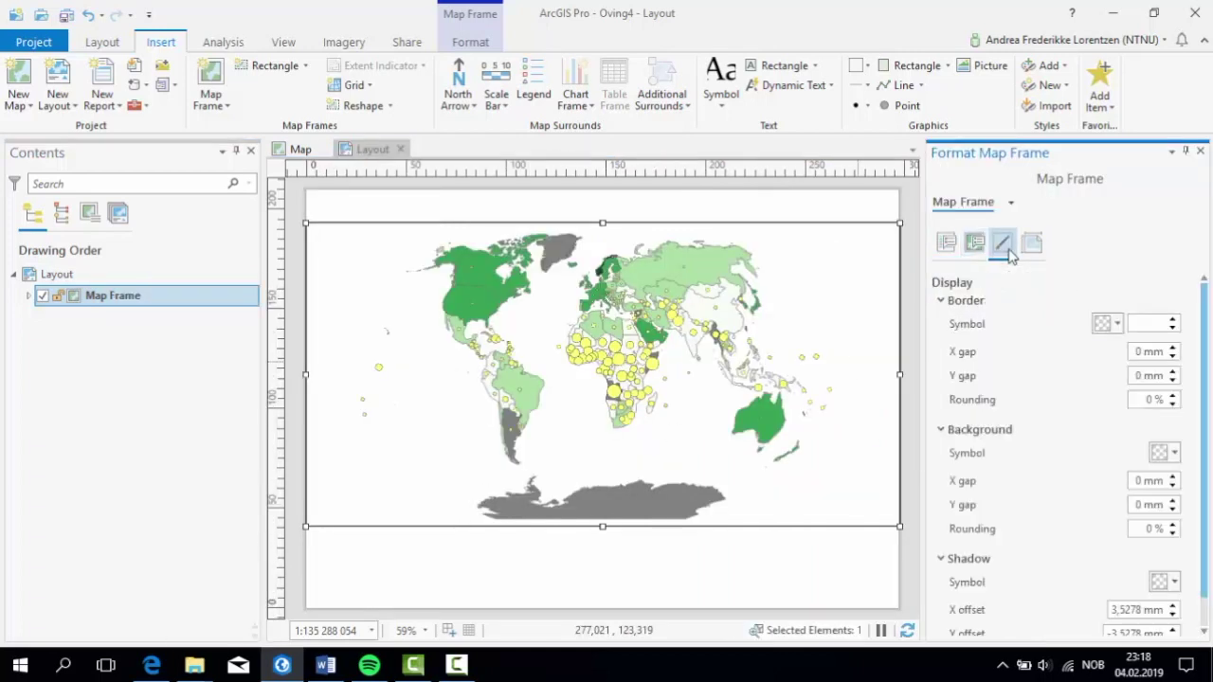
{"action": "left_click", "coordinate": [1162, 455]}
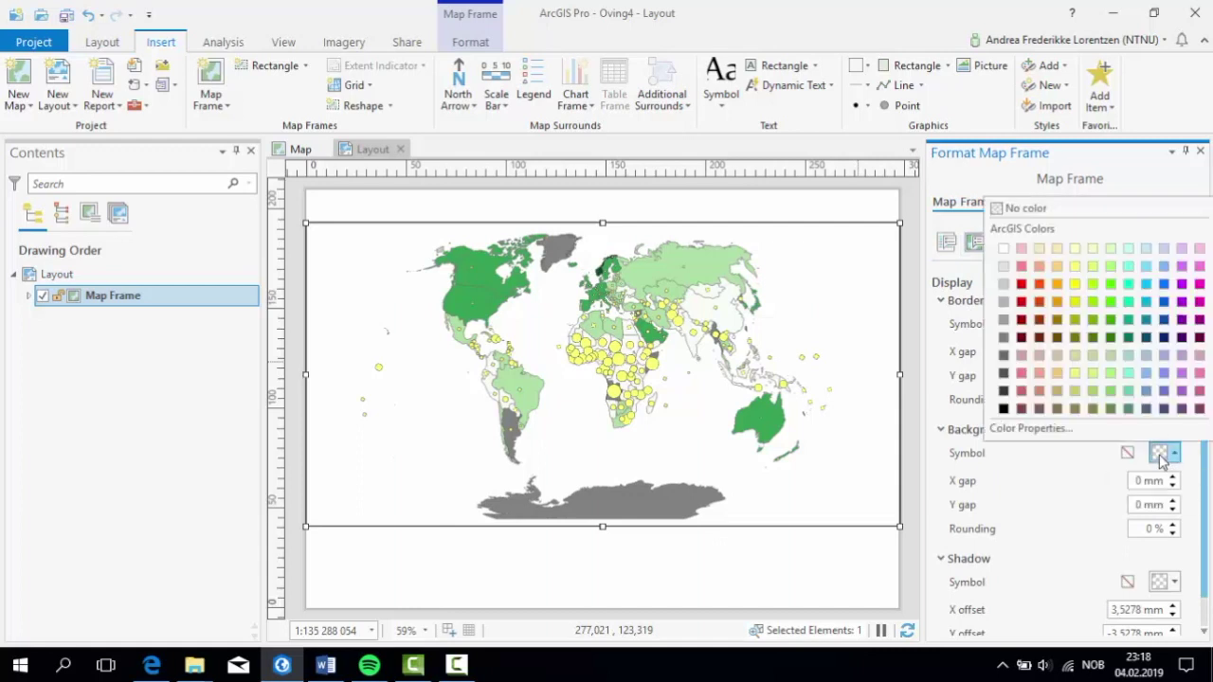
{"action": "left_click", "coordinate": [1154, 265]}
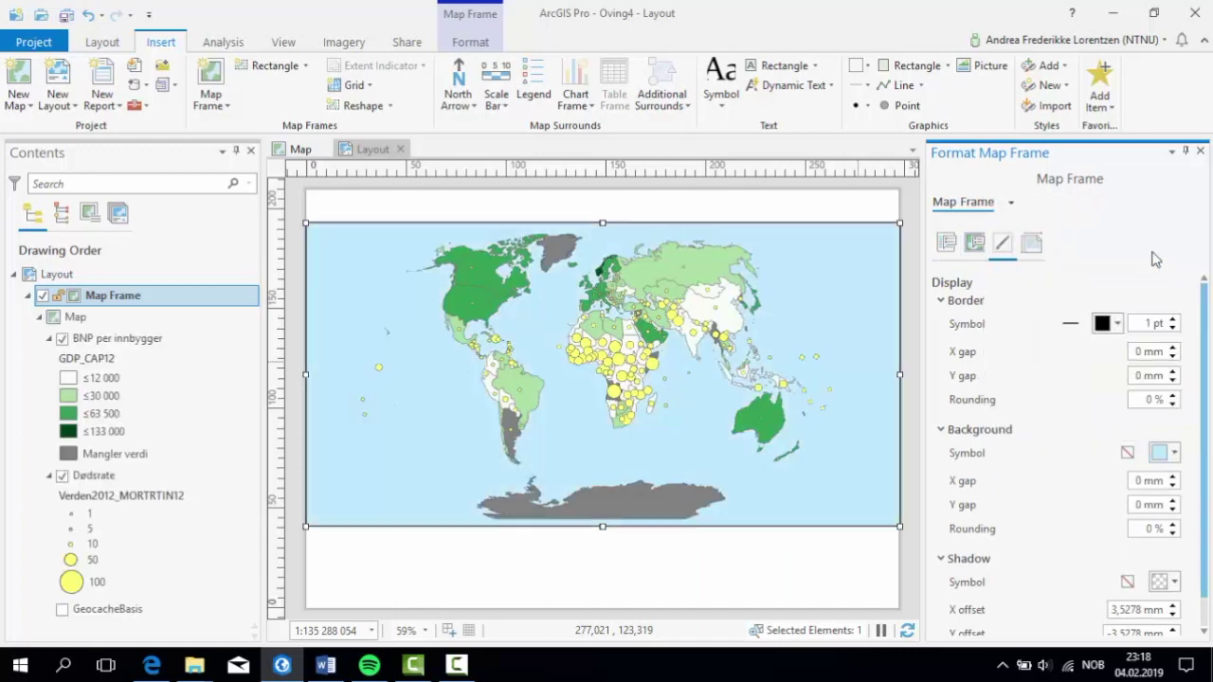
{"action": "left_click", "coordinate": [1174, 454]}
{"action": "left_click", "coordinate": [1167, 262]}
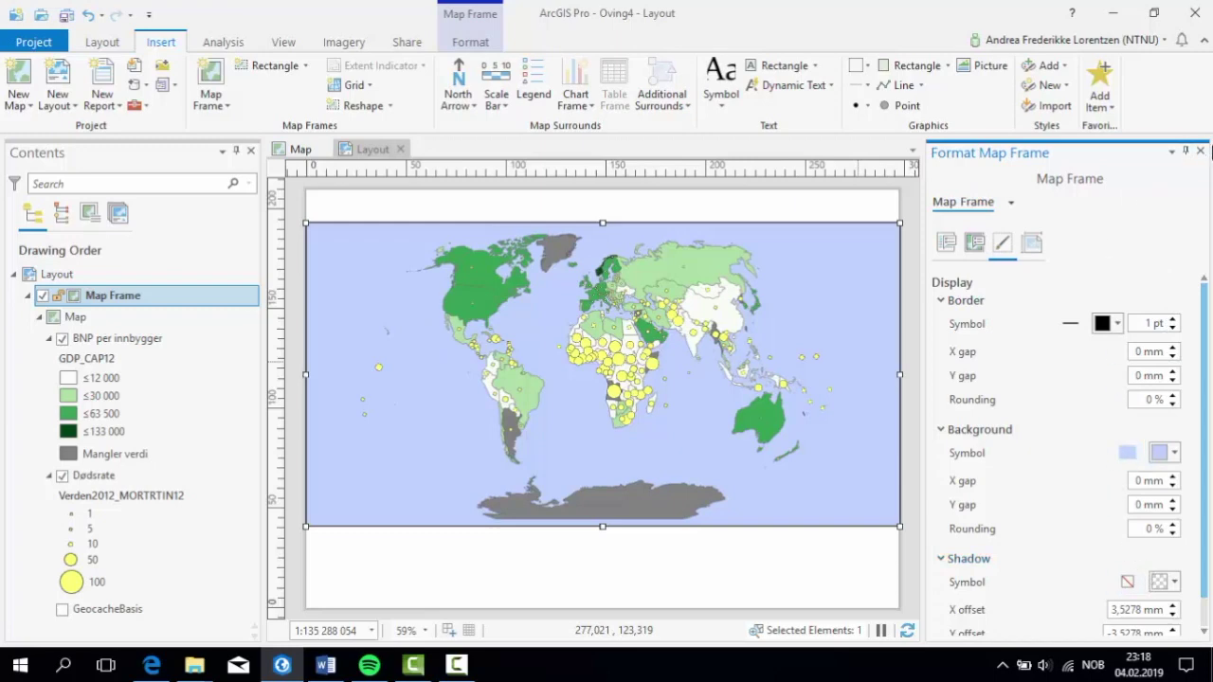
{"action": "left_click", "coordinate": [1200, 151]}
{"action": "left_click", "coordinate": [915, 607]}
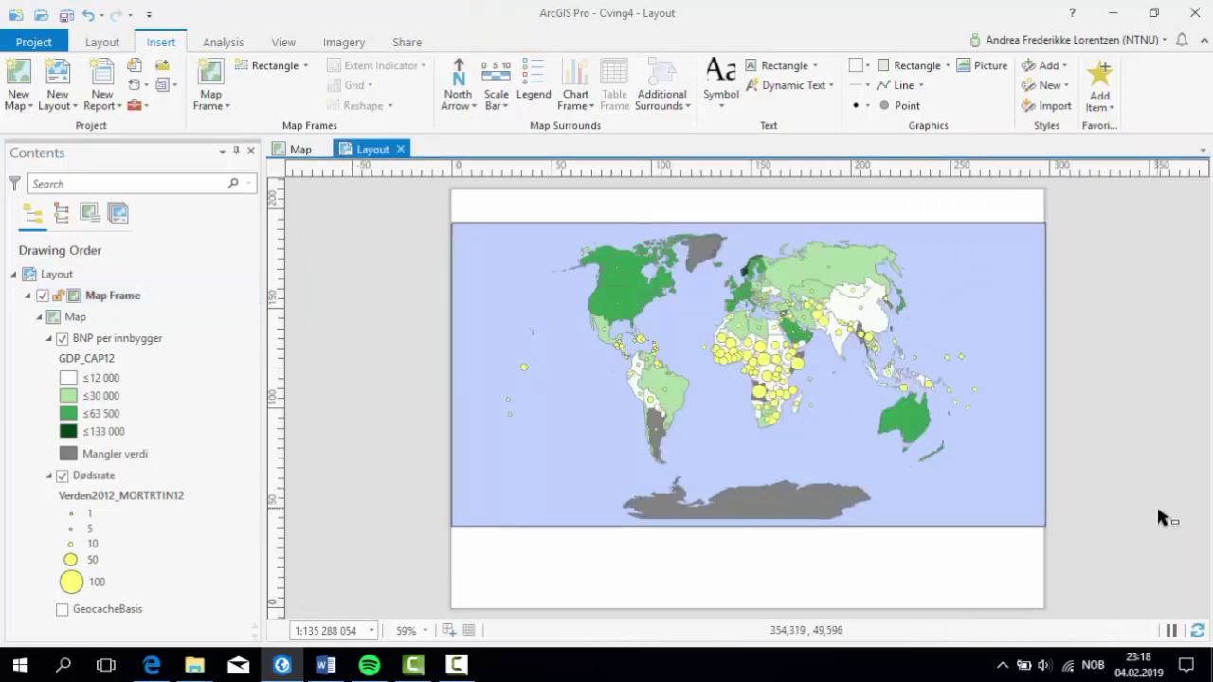
Browse the text style gallery and pick a title style.
{"action": "left_click", "coordinate": [722, 85]}
{"action": "scroll", "coordinate": [752, 496], "scroll_direction": "down", "scroll_amount": 5}
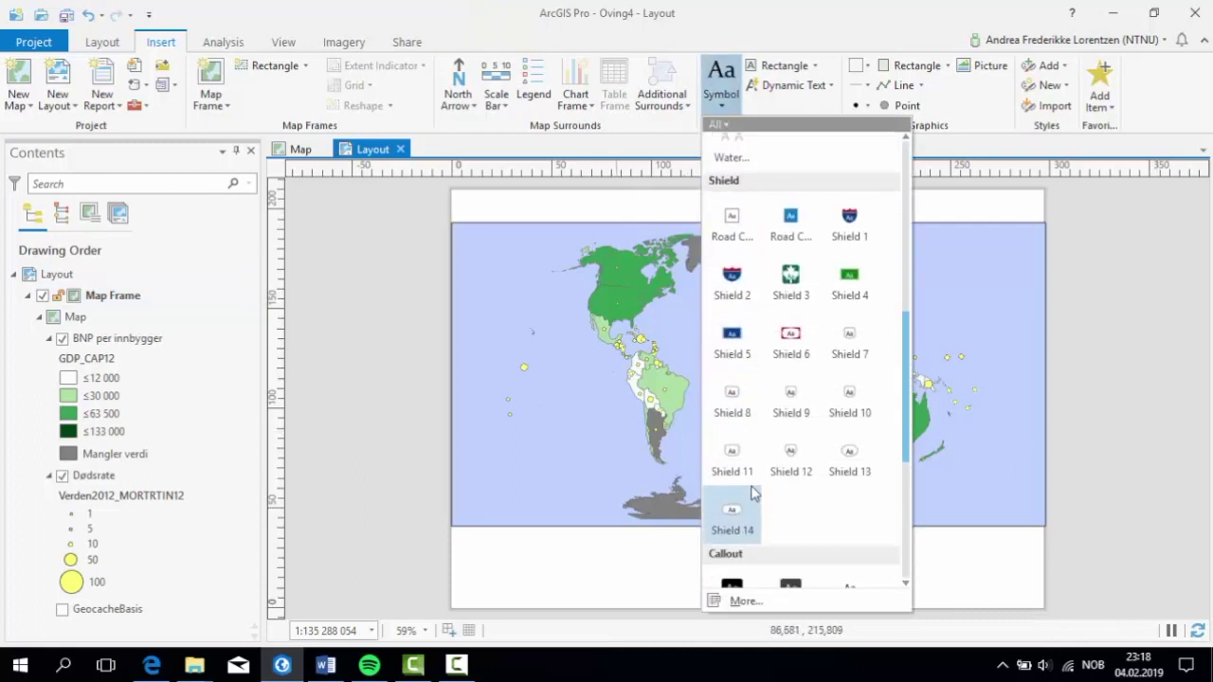
{"action": "scroll", "coordinate": [758, 488], "scroll_direction": "up", "scroll_amount": 2}
{"action": "scroll", "coordinate": [770, 471], "scroll_direction": "up", "scroll_amount": 1}
{"action": "scroll", "coordinate": [801, 409], "scroll_direction": "down", "scroll_amount": 4}
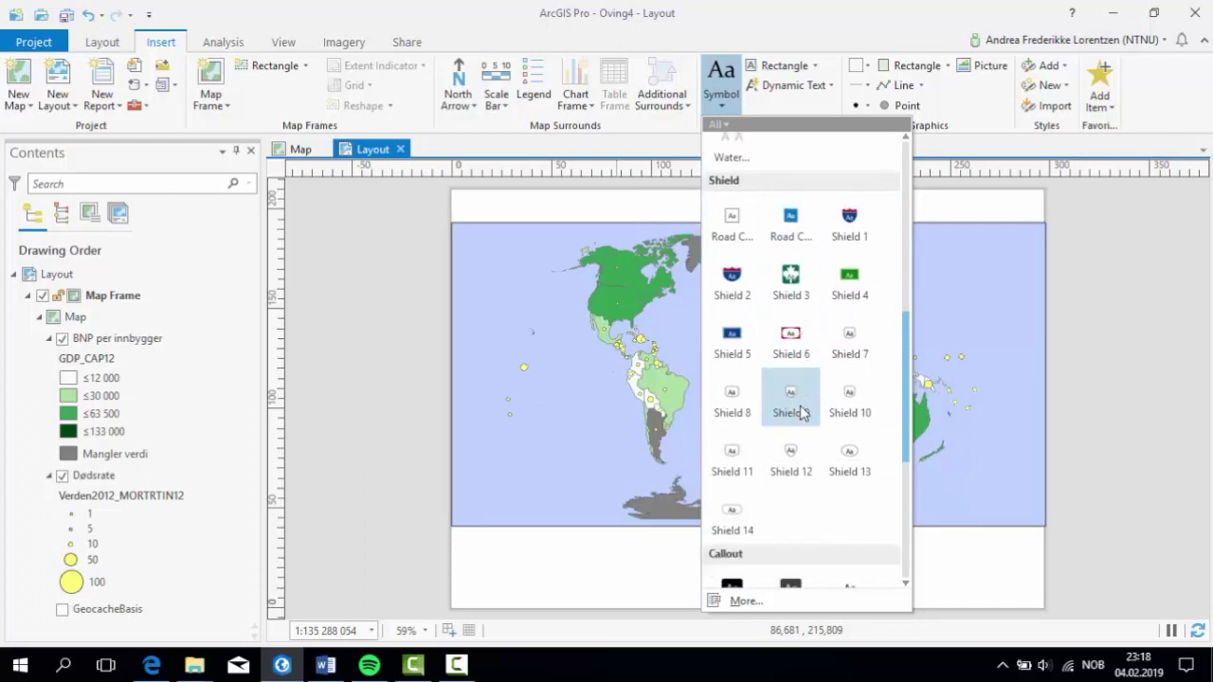
{"action": "scroll", "coordinate": [801, 415], "scroll_direction": "down", "scroll_amount": 3}
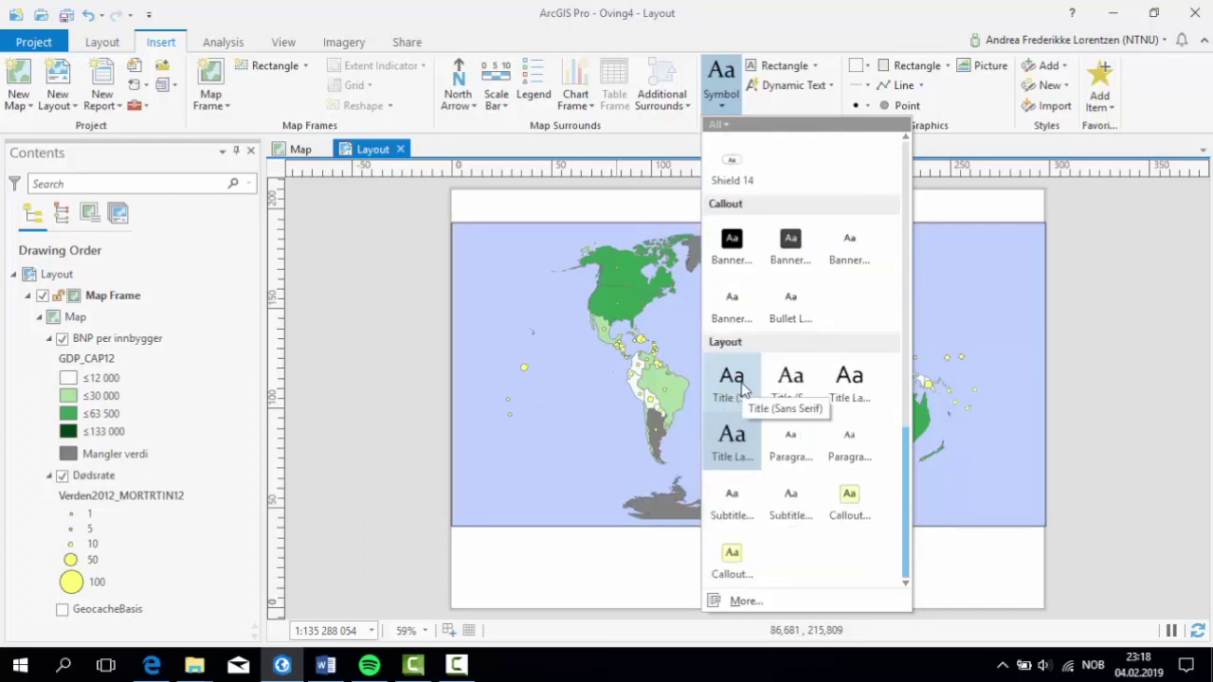
{"action": "left_click", "coordinate": [793, 379]}
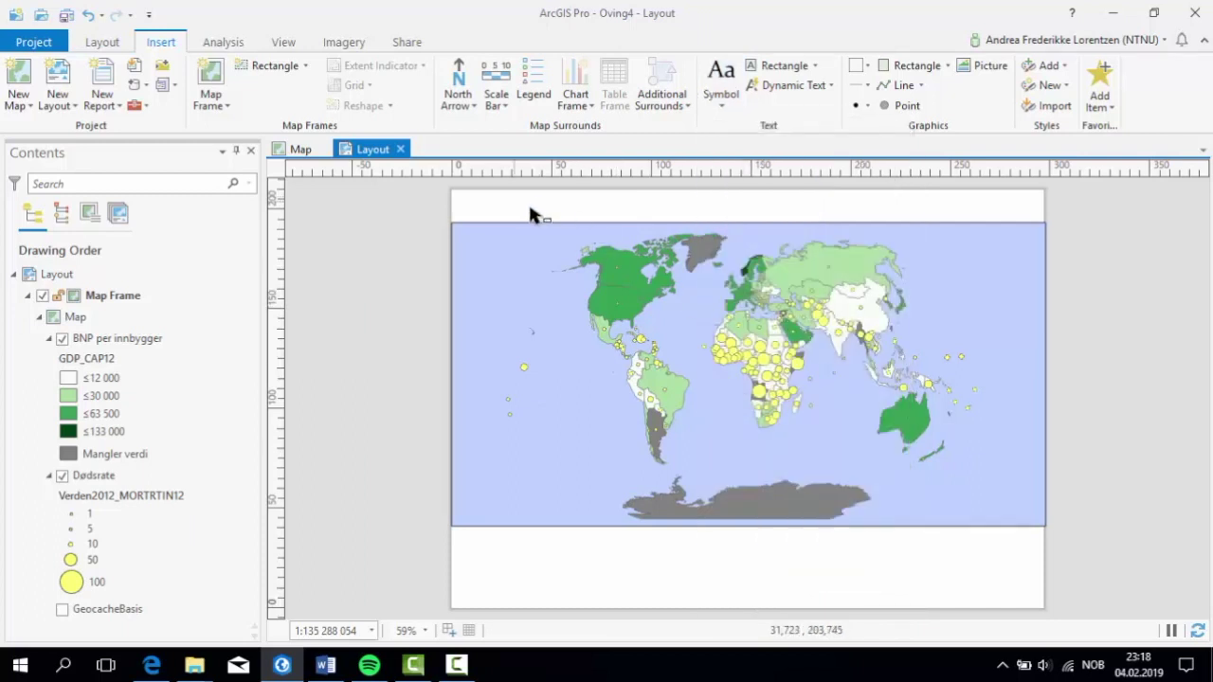
{"action": "left_click", "coordinate": [720, 81]}
{"action": "left_click", "coordinate": [720, 81]}
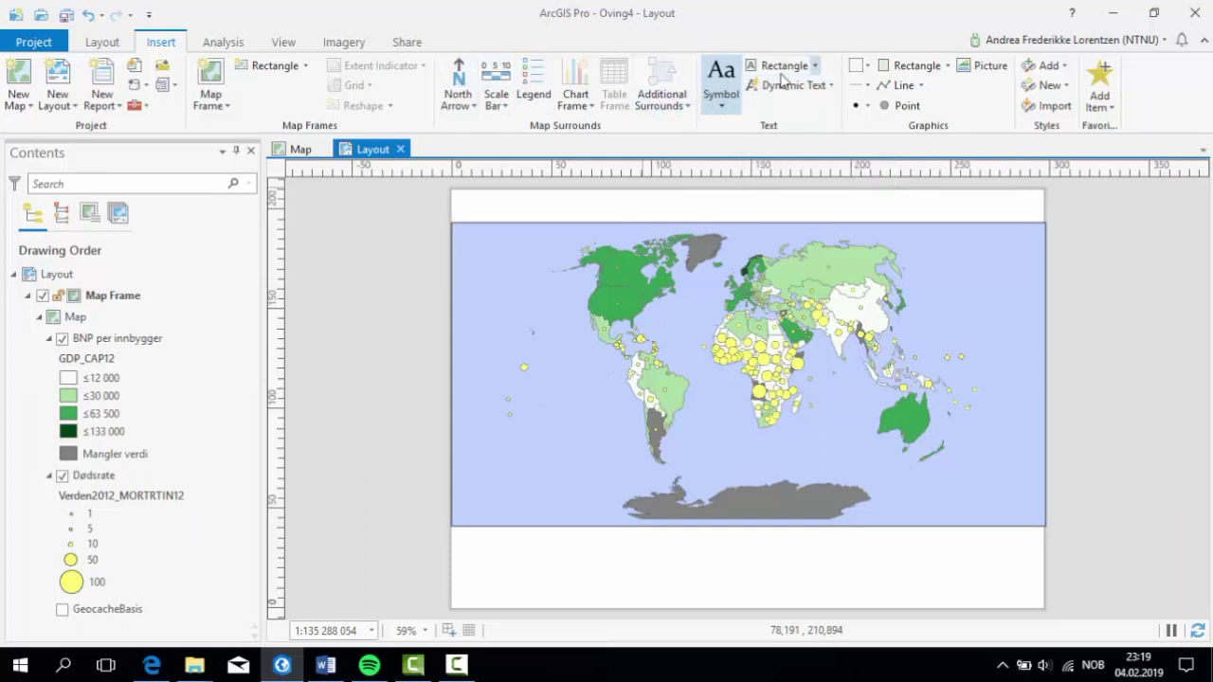
Place the text 'BNP per innbygger og dødsrate i verden i 2014' above the map.
{"action": "left_click", "coordinate": [813, 65]}
{"action": "left_click", "coordinate": [802, 130]}
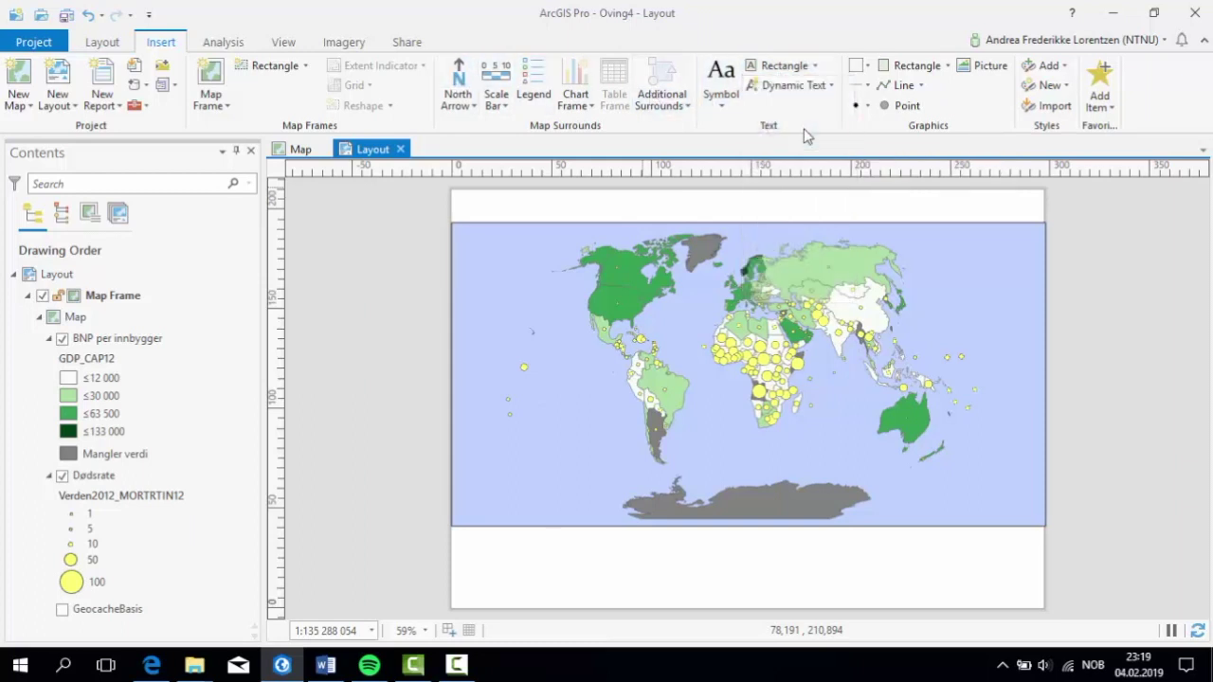
{"action": "left_click", "coordinate": [488, 199]}
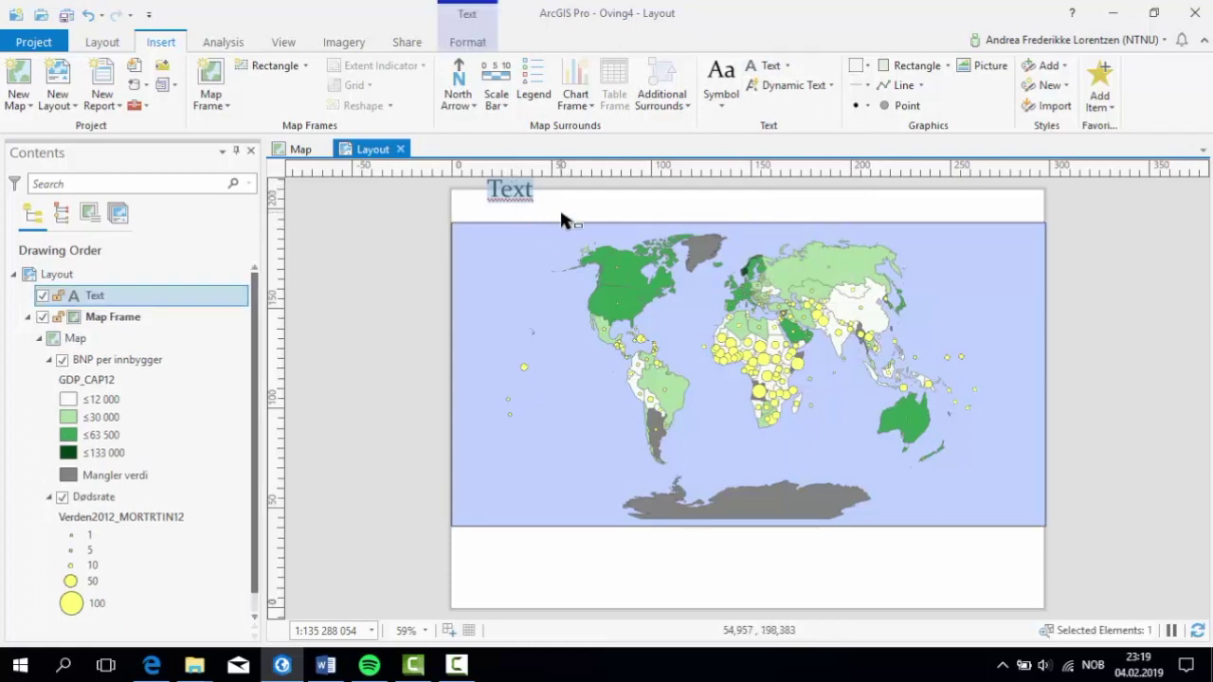
{"action": "type", "text": "BNP per innbygger og d"}
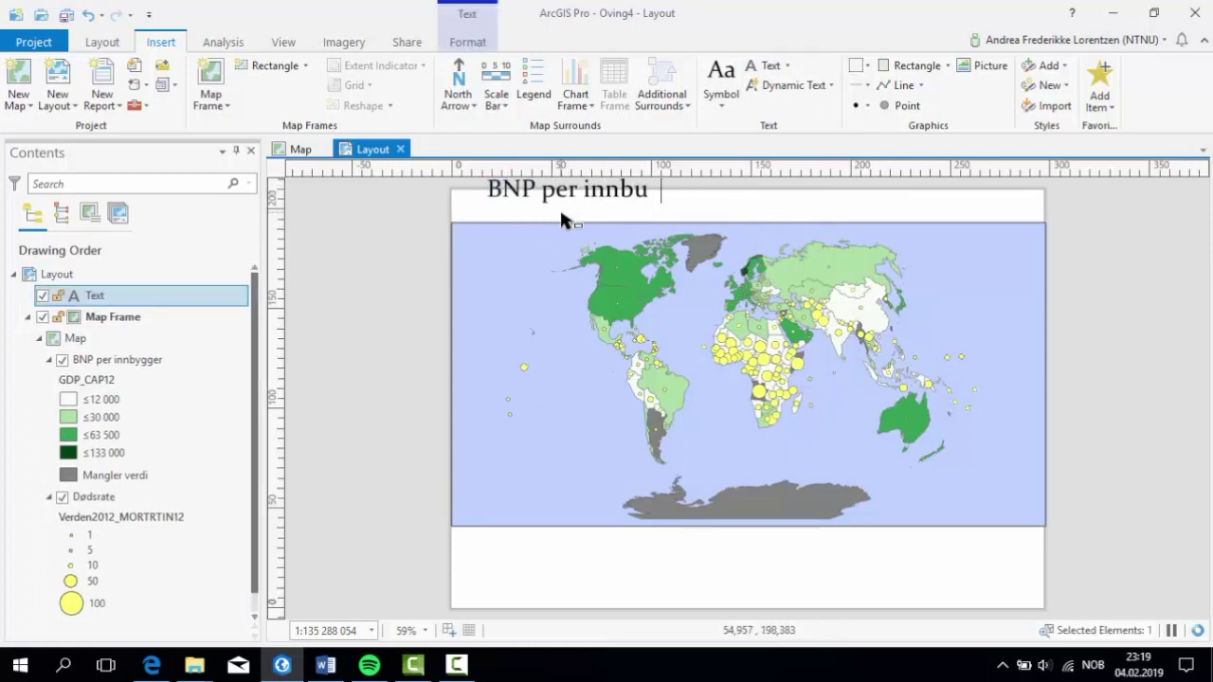
{"action": "type", "text": "ødsrate i verden i 2014"}
{"action": "key", "text": "Escape"}
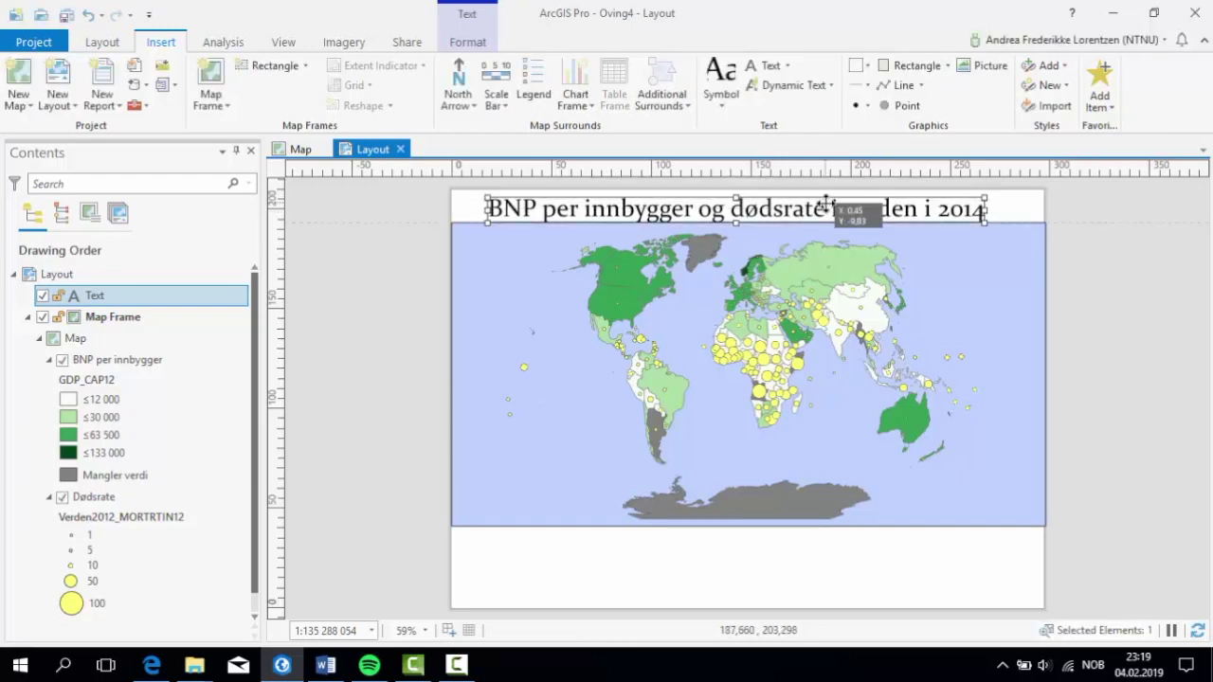
{"action": "left_click", "coordinate": [779, 589]}
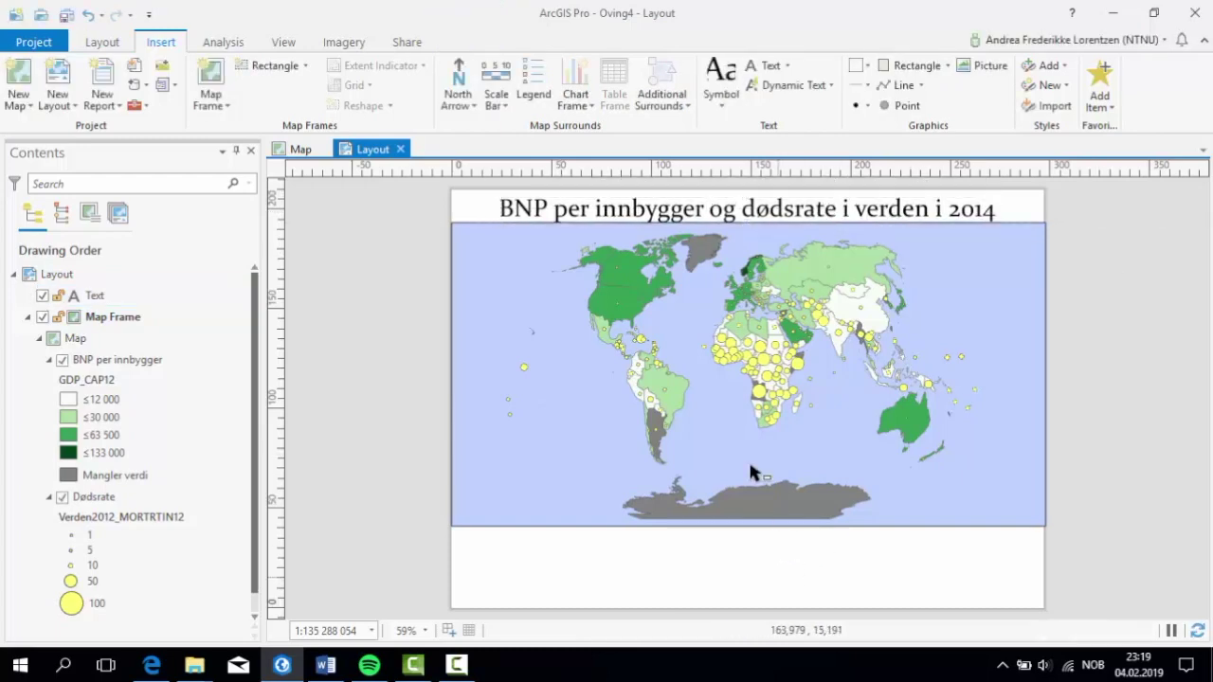
{"action": "scroll", "coordinate": [721, 214], "scroll_direction": "up", "scroll_amount": 4}
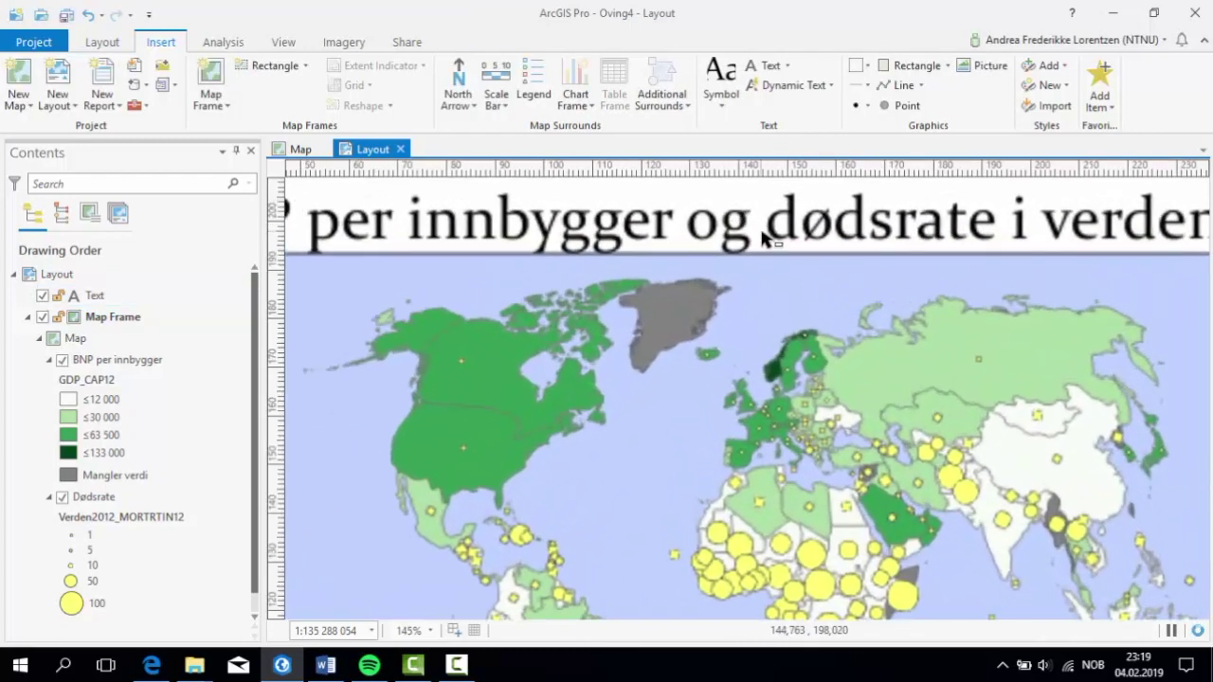
{"action": "left_click", "coordinate": [763, 228]}
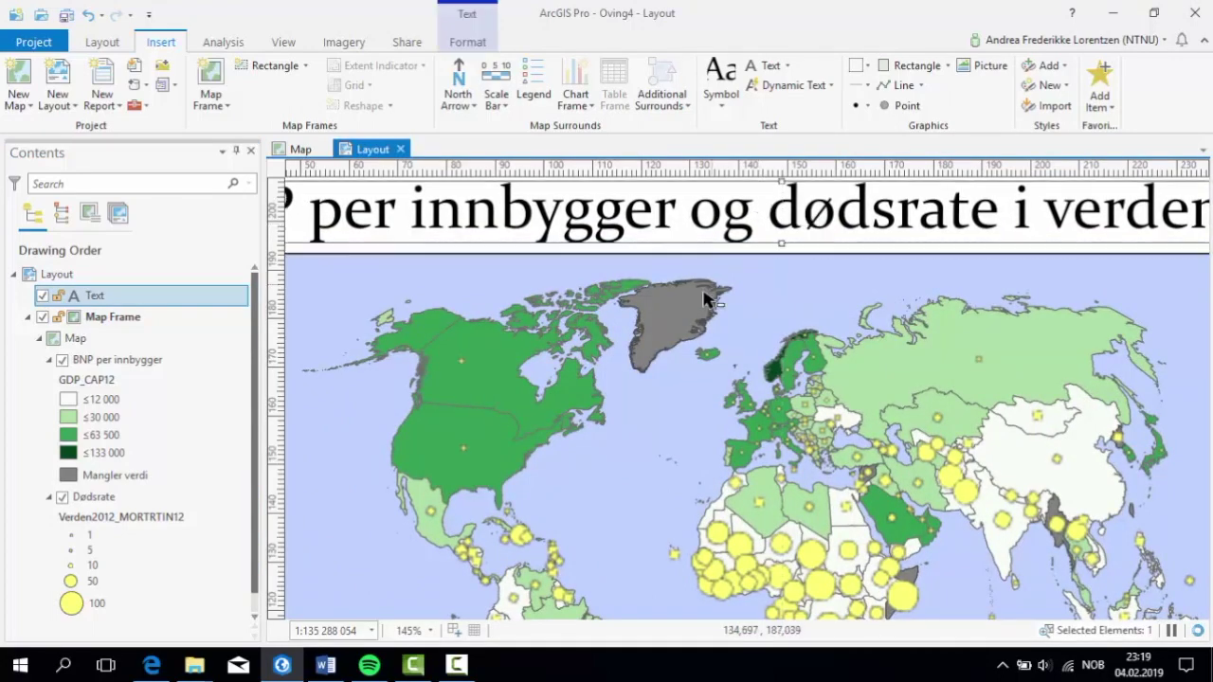
{"action": "scroll", "coordinate": [713, 275], "scroll_direction": "down", "scroll_amount": 3}
{"action": "key", "text": "Escape"}
{"action": "scroll", "coordinate": [876, 441], "scroll_direction": "up", "scroll_amount": 4}
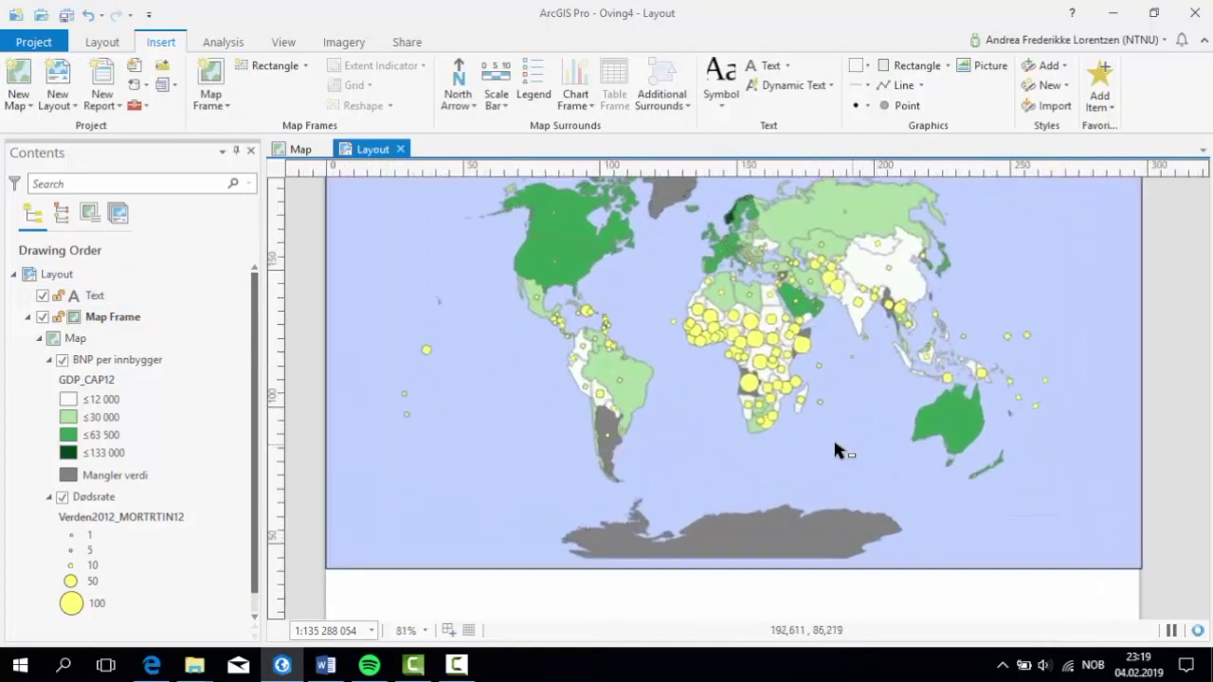
Add the Black Horizontal Label Graticule to the world map frame.
{"action": "left_click", "coordinate": [614, 287]}
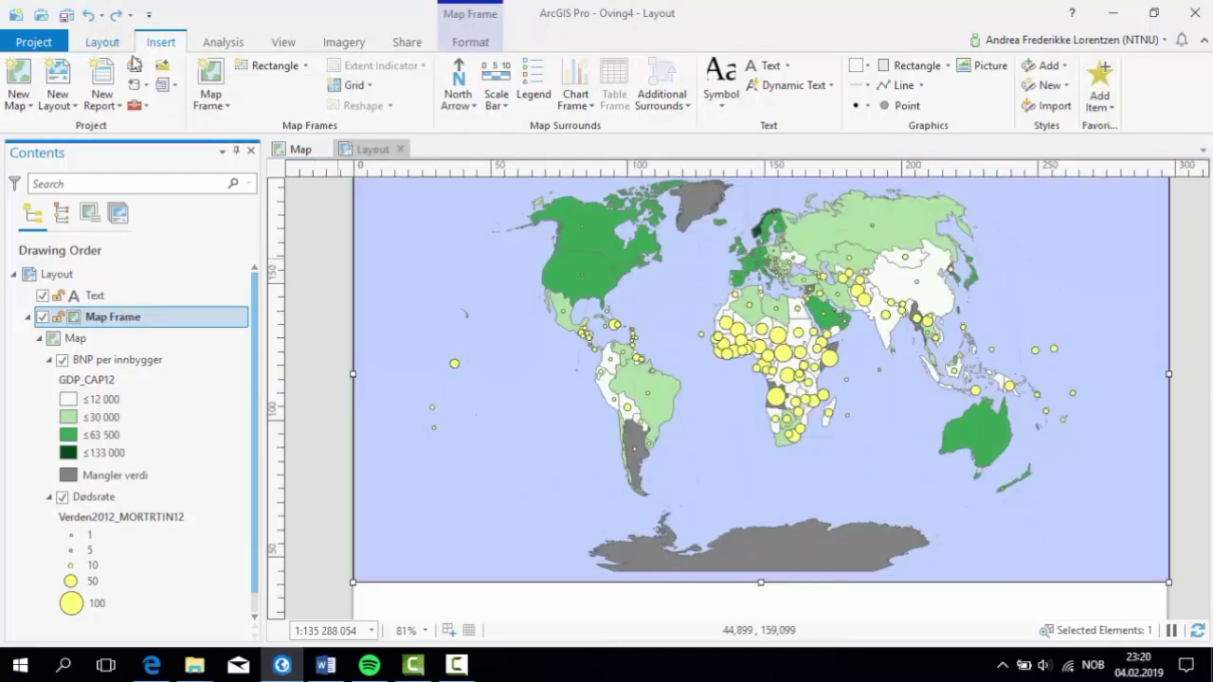
{"action": "left_click", "coordinate": [367, 94]}
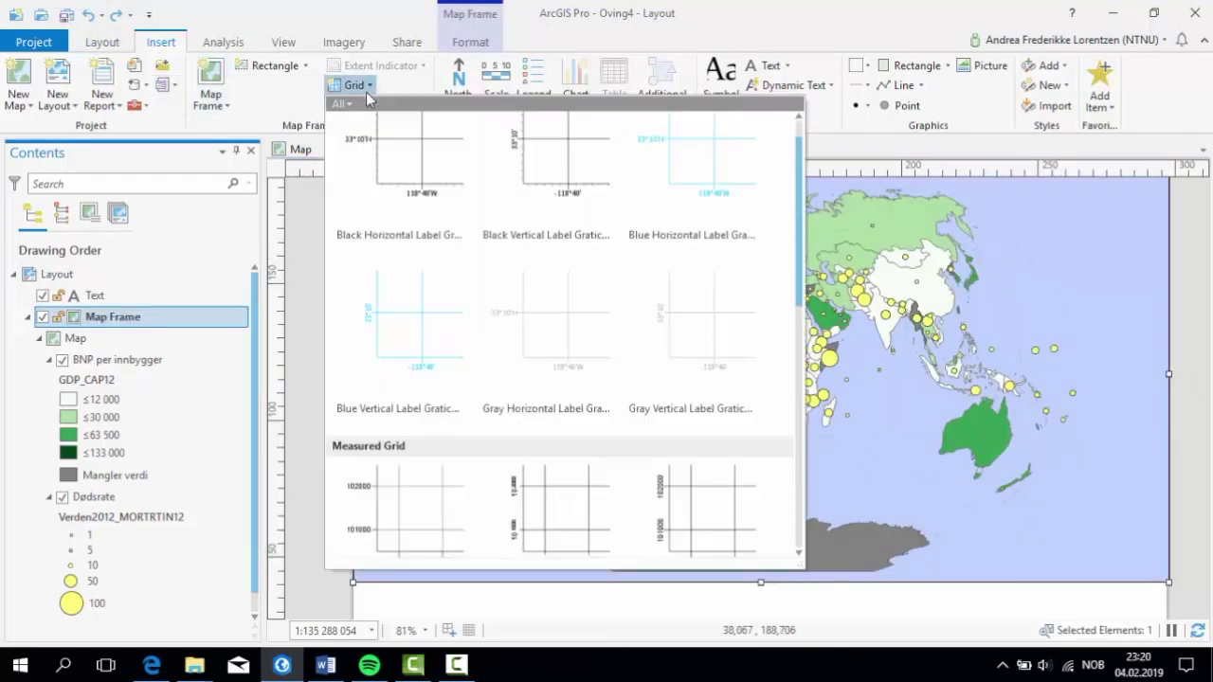
{"action": "left_click", "coordinate": [419, 163]}
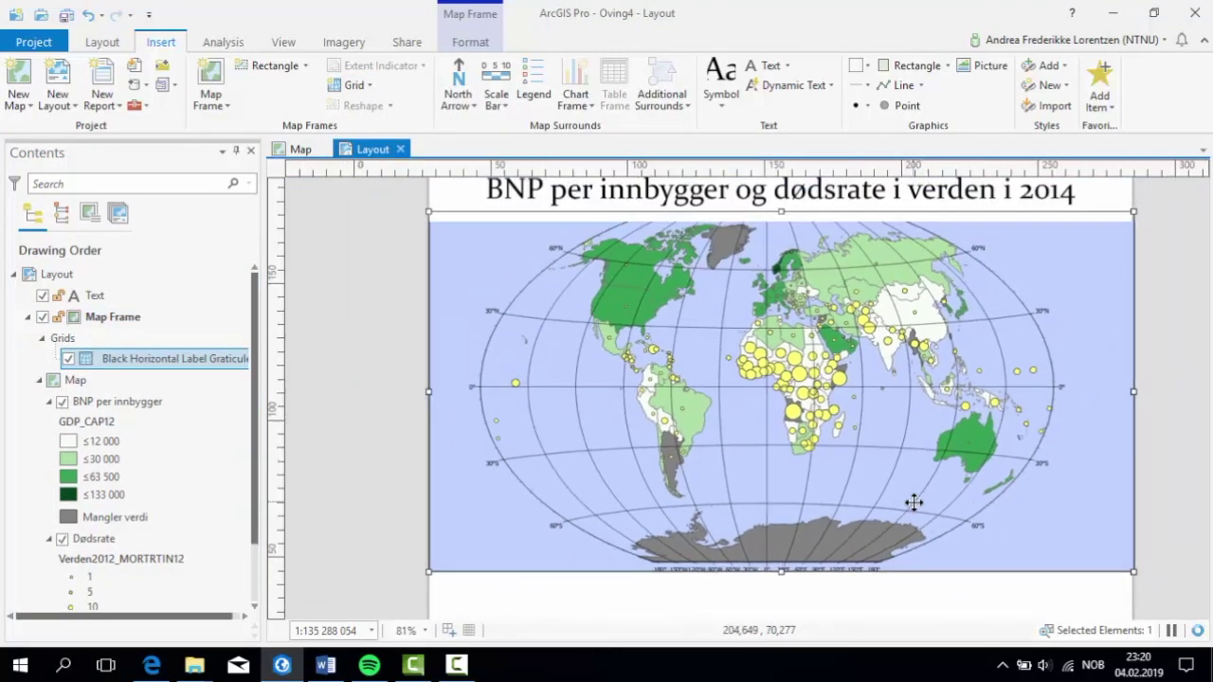
{"action": "scroll", "coordinate": [914, 502], "scroll_direction": "down", "scroll_amount": 2}
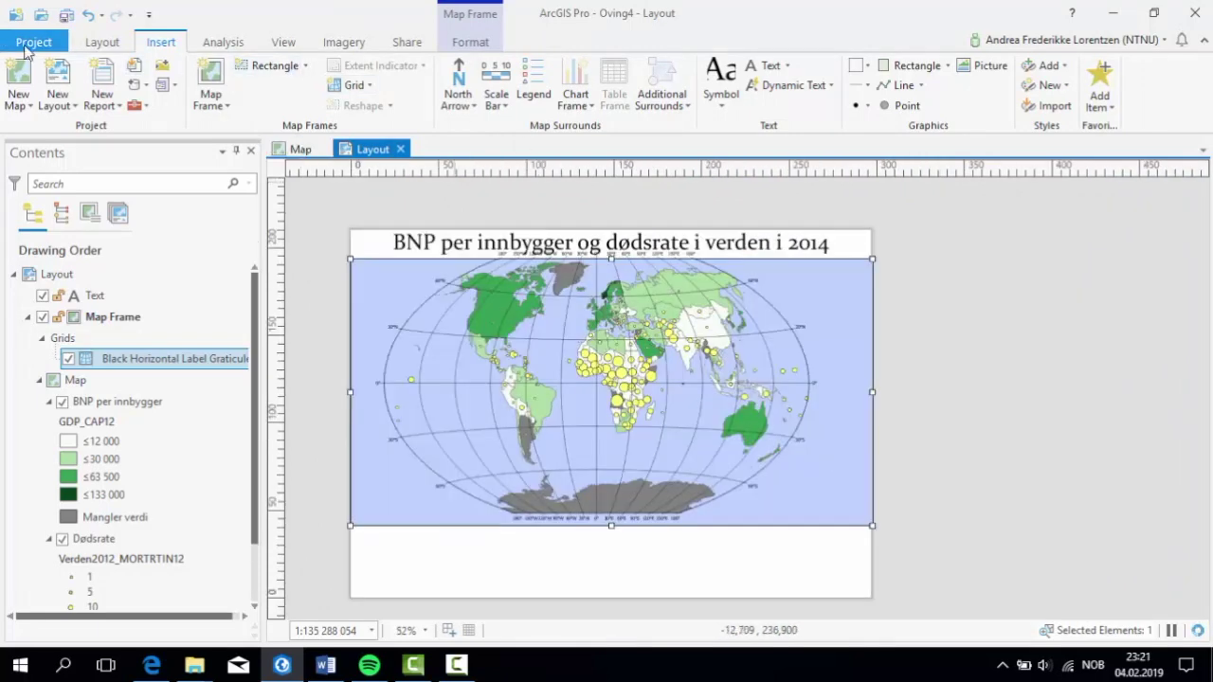
Zoom to the map frame and readjust the map scale to 1:142 387 584.
{"action": "left_click", "coordinate": [102, 41]}
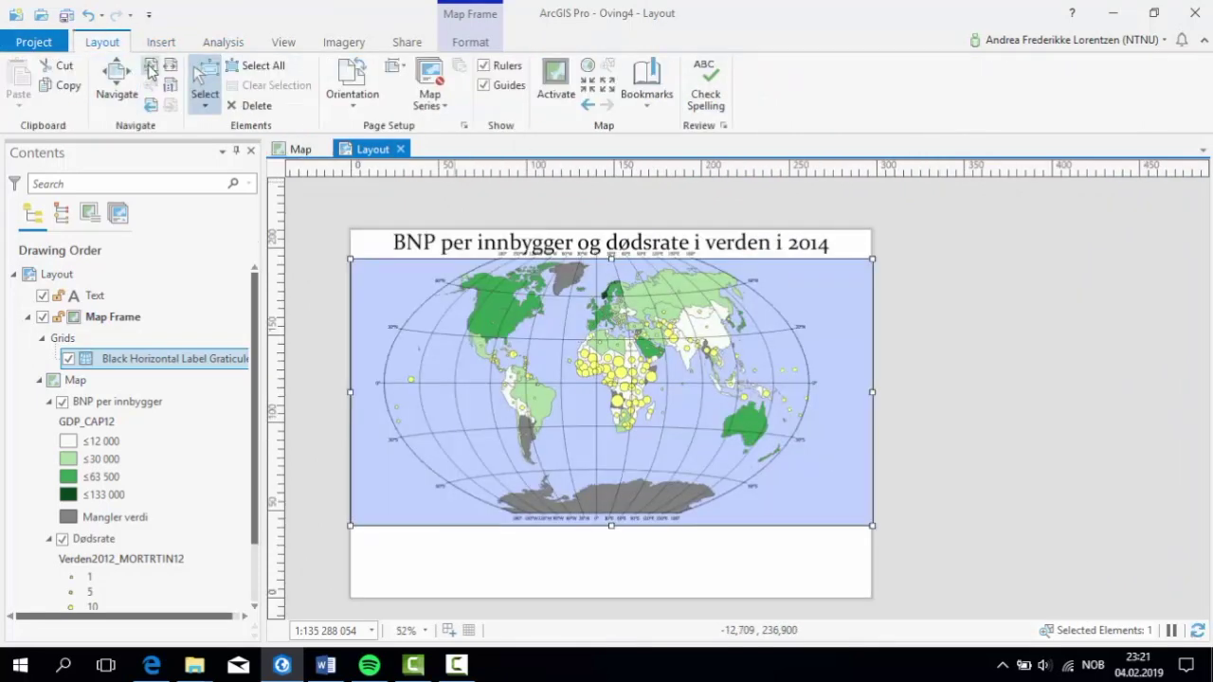
{"action": "left_click", "coordinate": [152, 71]}
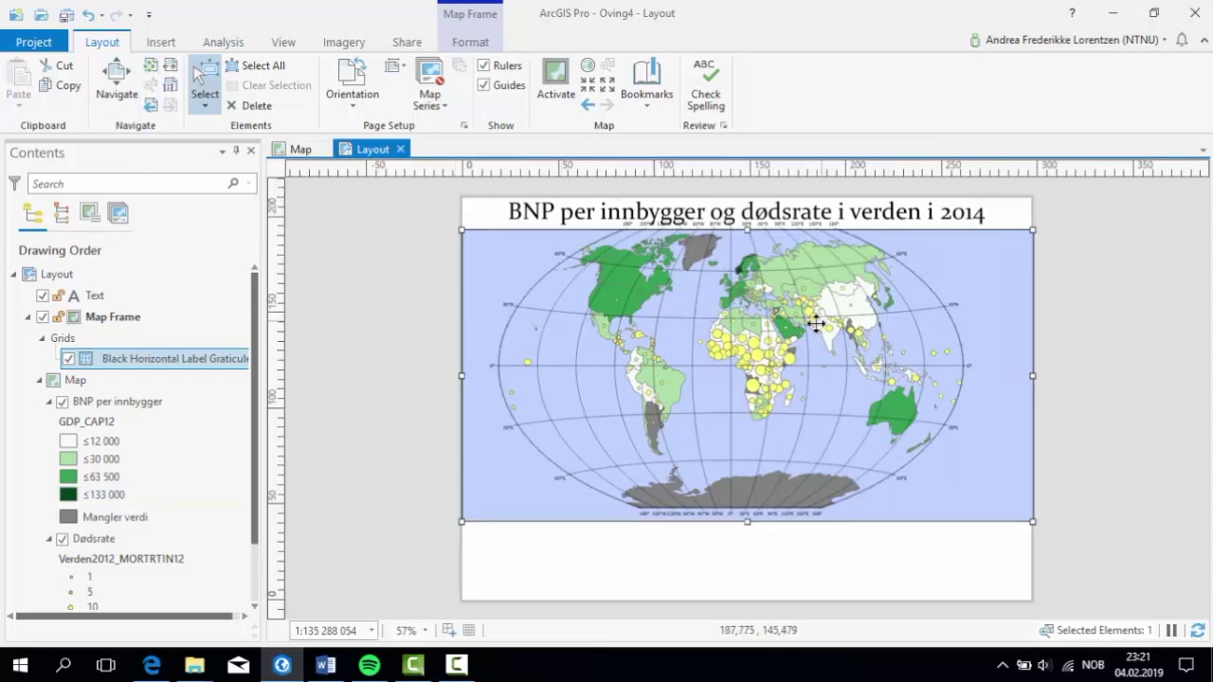
{"action": "right_click", "coordinate": [632, 408]}
{"action": "left_click", "coordinate": [749, 53]}
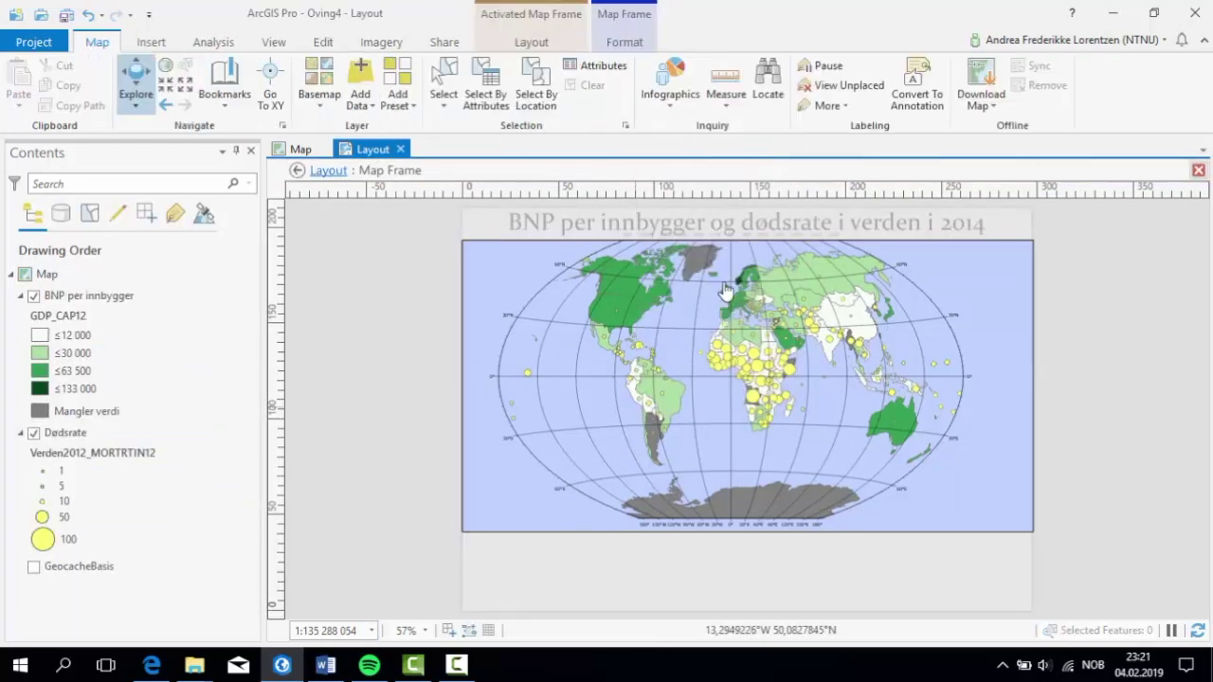
{"action": "scroll", "coordinate": [758, 305], "scroll_direction": "down", "scroll_amount": 2}
{"action": "scroll", "coordinate": [740, 360], "scroll_direction": "up", "scroll_amount": 2}
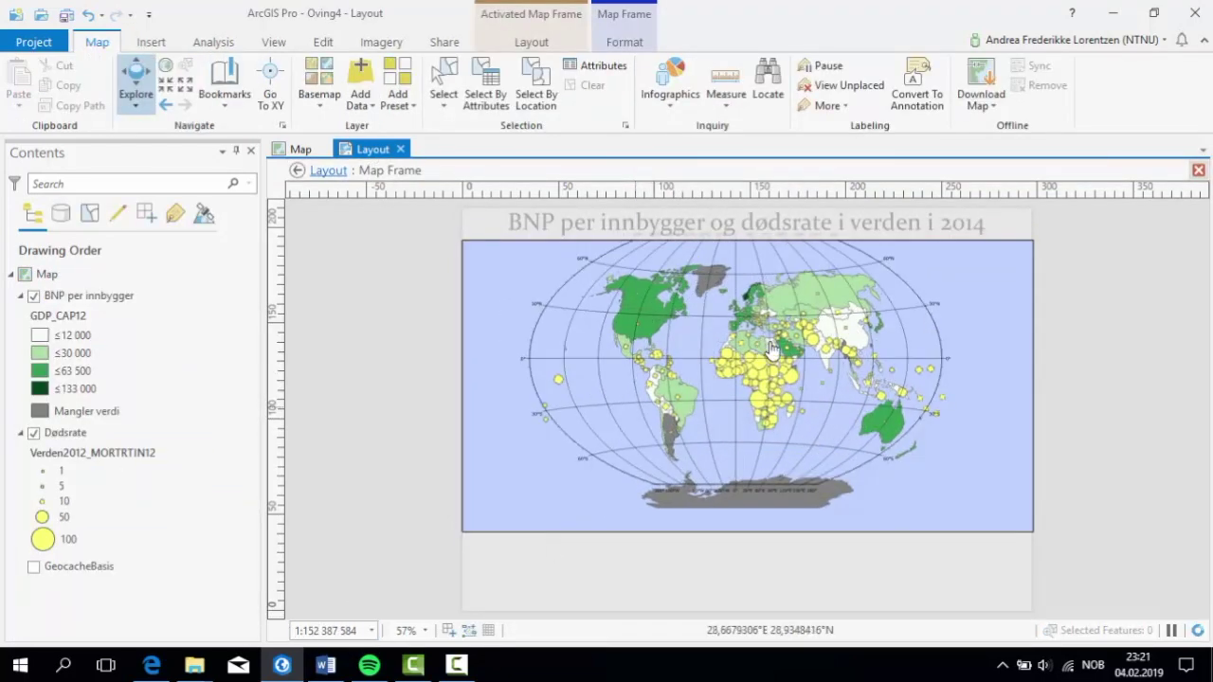
{"action": "left_click", "coordinate": [332, 171]}
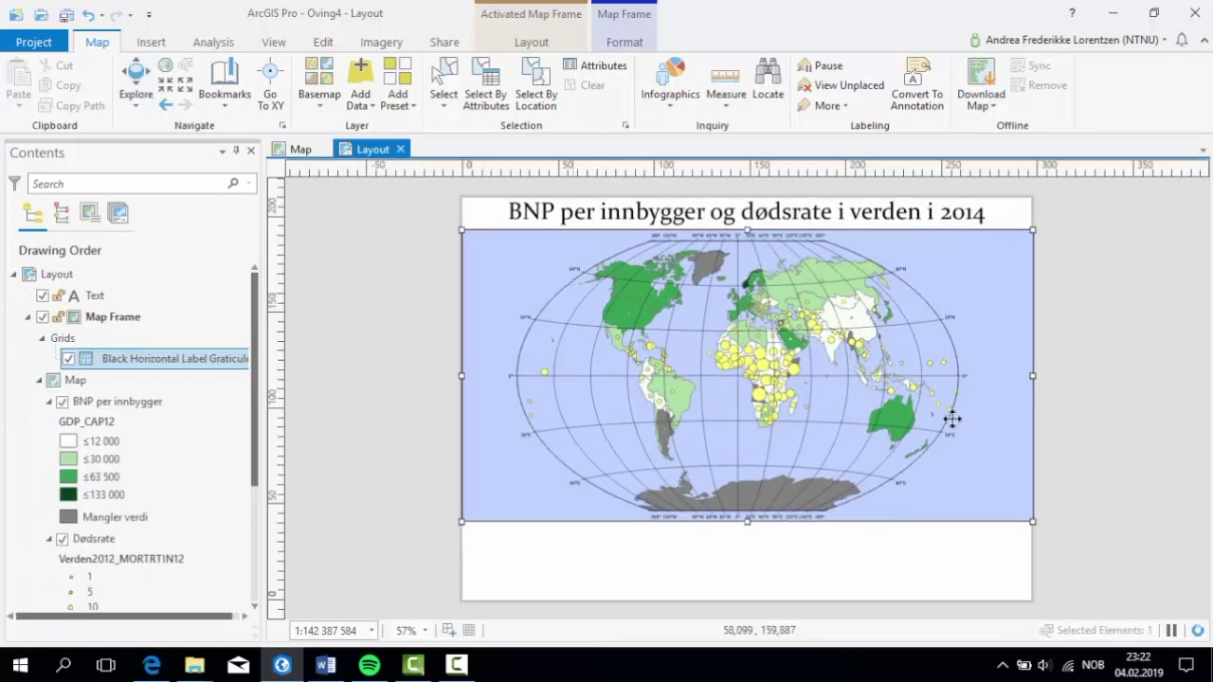
{"action": "left_click", "coordinate": [1085, 452]}
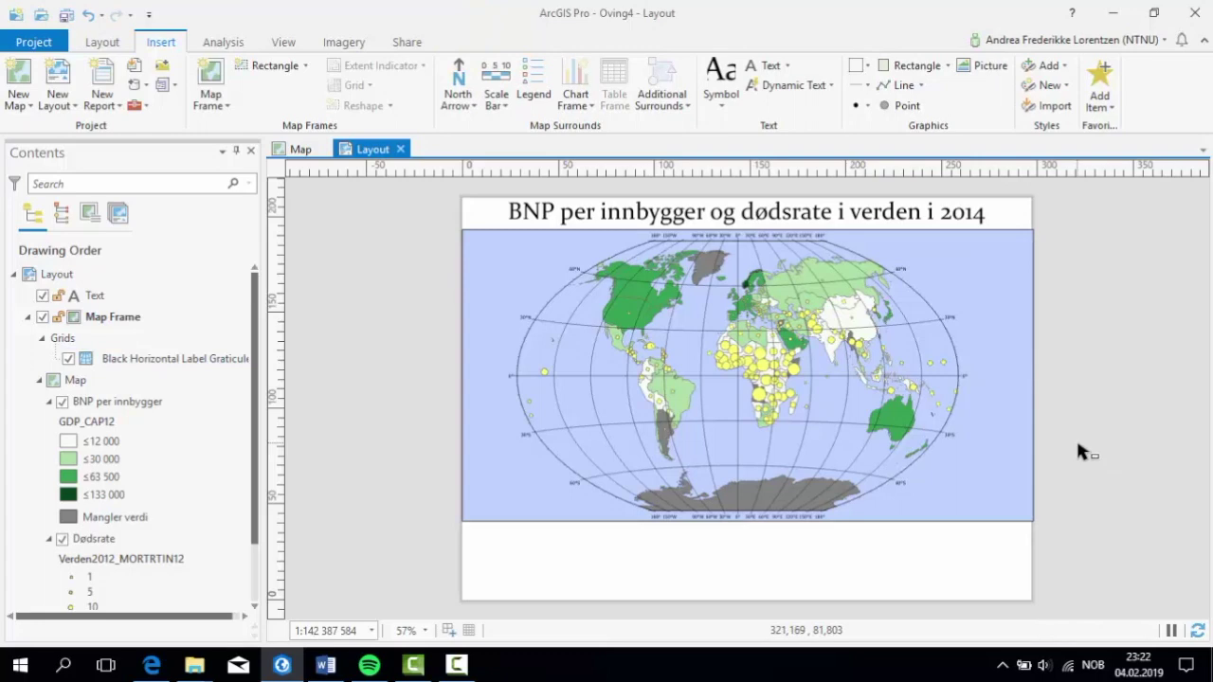
Draw a legend for the BNP per innbygger and Dødsrate layers below the map.
{"action": "scroll", "coordinate": [253, 369], "scroll_direction": "down", "scroll_amount": 2}
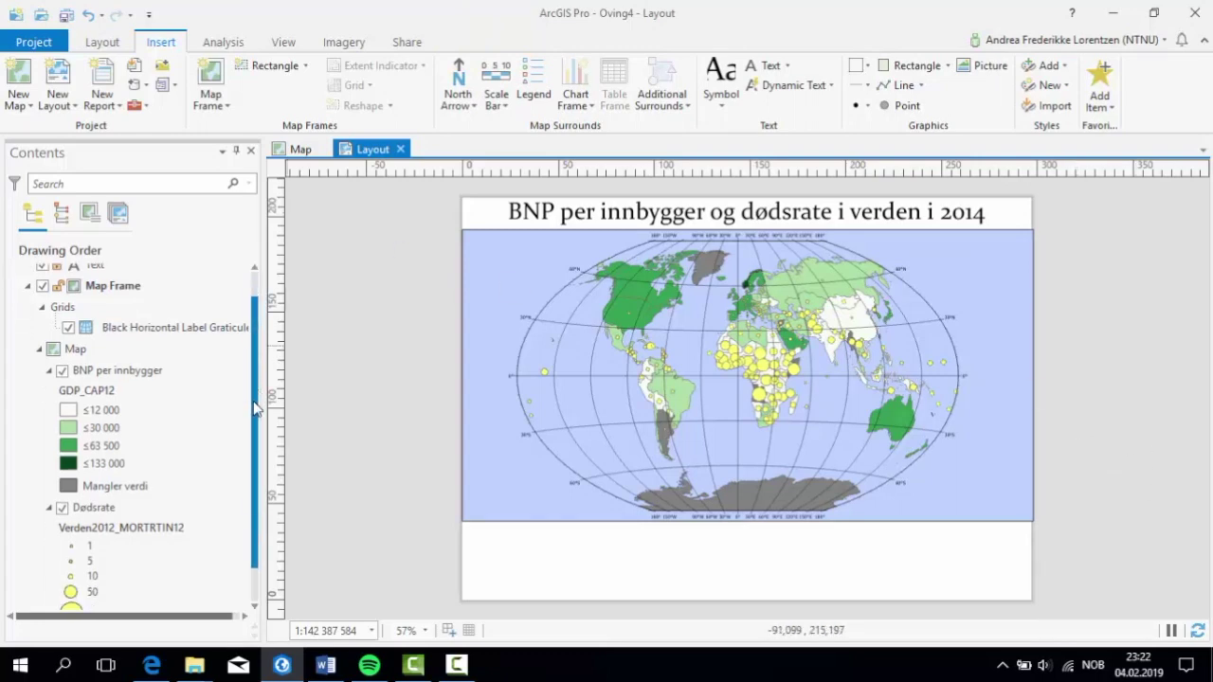
{"action": "left_click", "coordinate": [107, 471]}
{"action": "right_click", "coordinate": [107, 471]}
{"action": "left_click", "coordinate": [366, 401]}
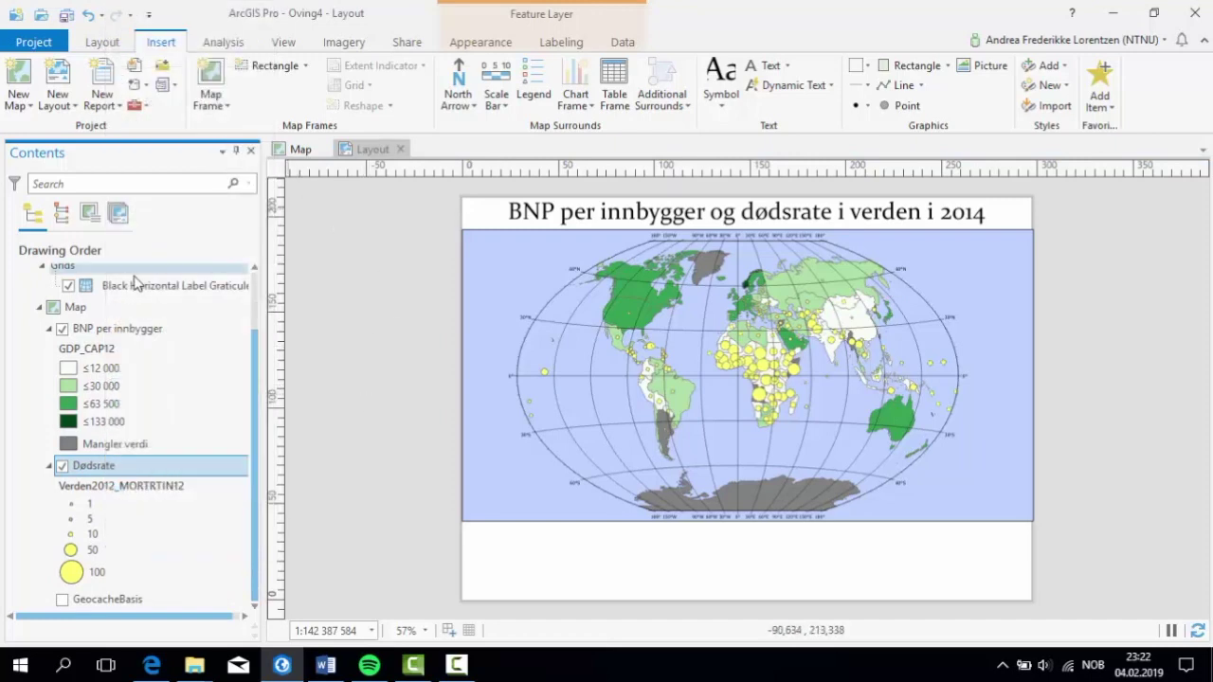
{"action": "left_click", "coordinate": [137, 329]}
{"action": "left_click", "coordinate": [104, 469], "text": "ctrl"}
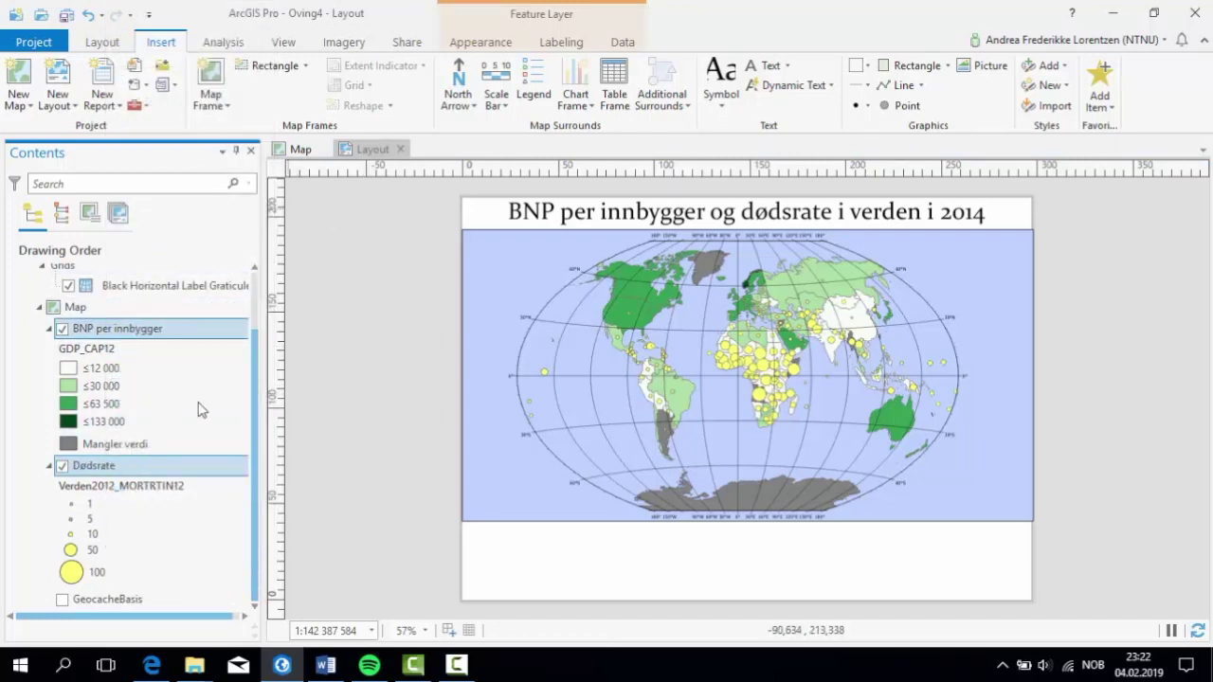
{"action": "left_click", "coordinate": [529, 80]}
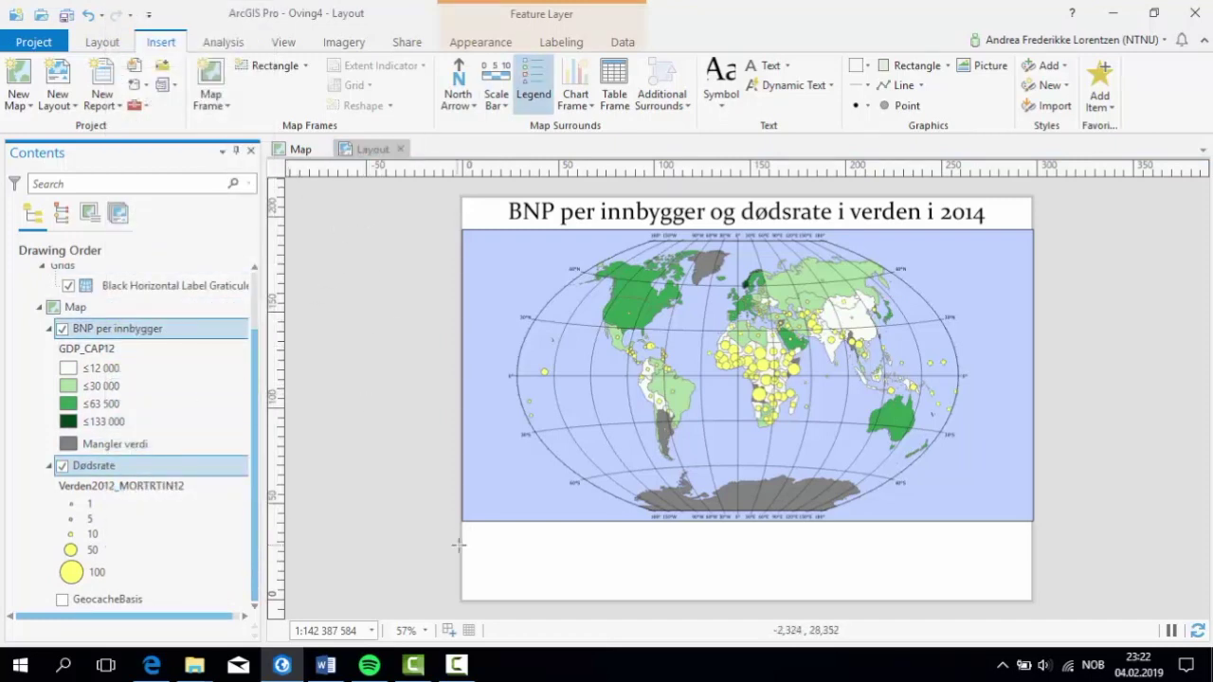
{"action": "left_click_drag", "start_coordinate": [465, 521], "coordinate": [751, 600]}
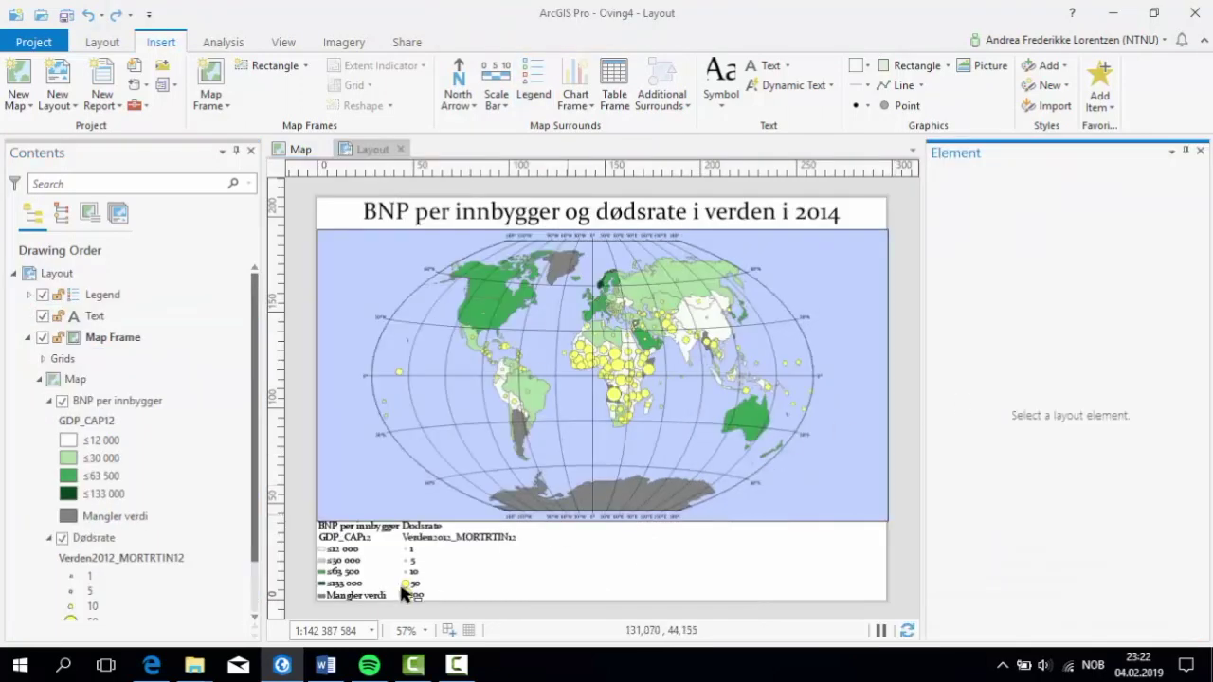
Change the legend title to Tegnforklaring in the Format Legend pane.
{"action": "left_click", "coordinate": [408, 573]}
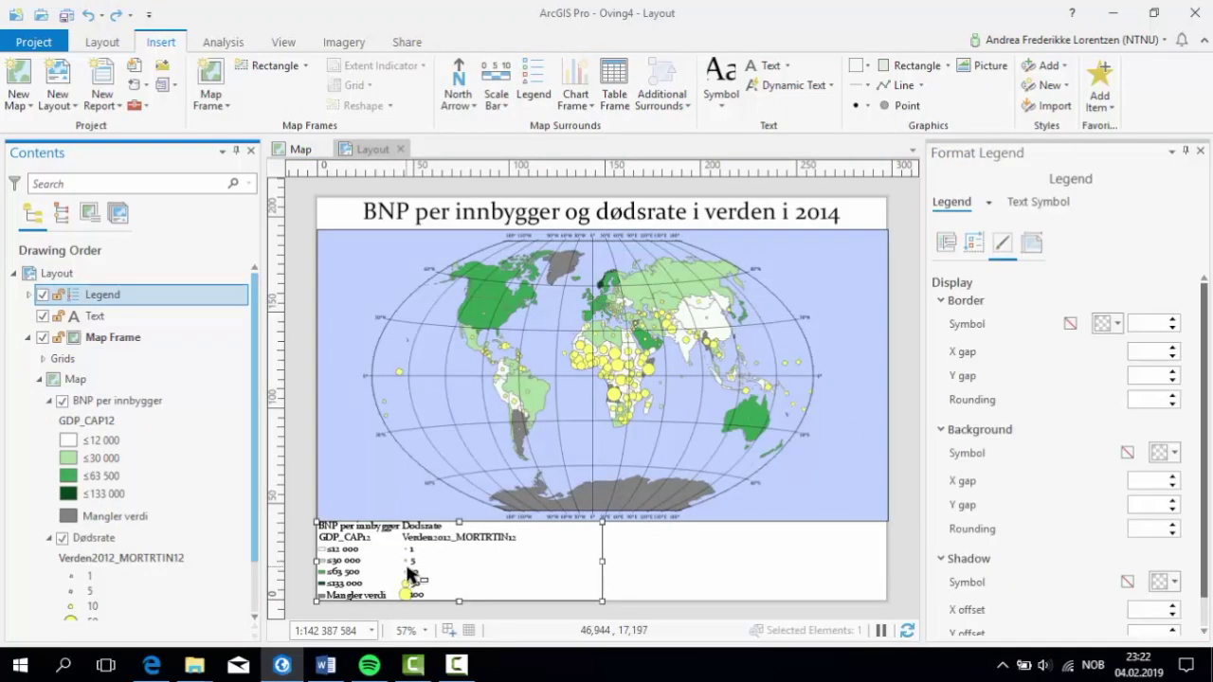
{"action": "left_click", "coordinate": [946, 243]}
{"action": "left_click_drag", "start_coordinate": [1040, 437], "coordinate": [1003, 440]}
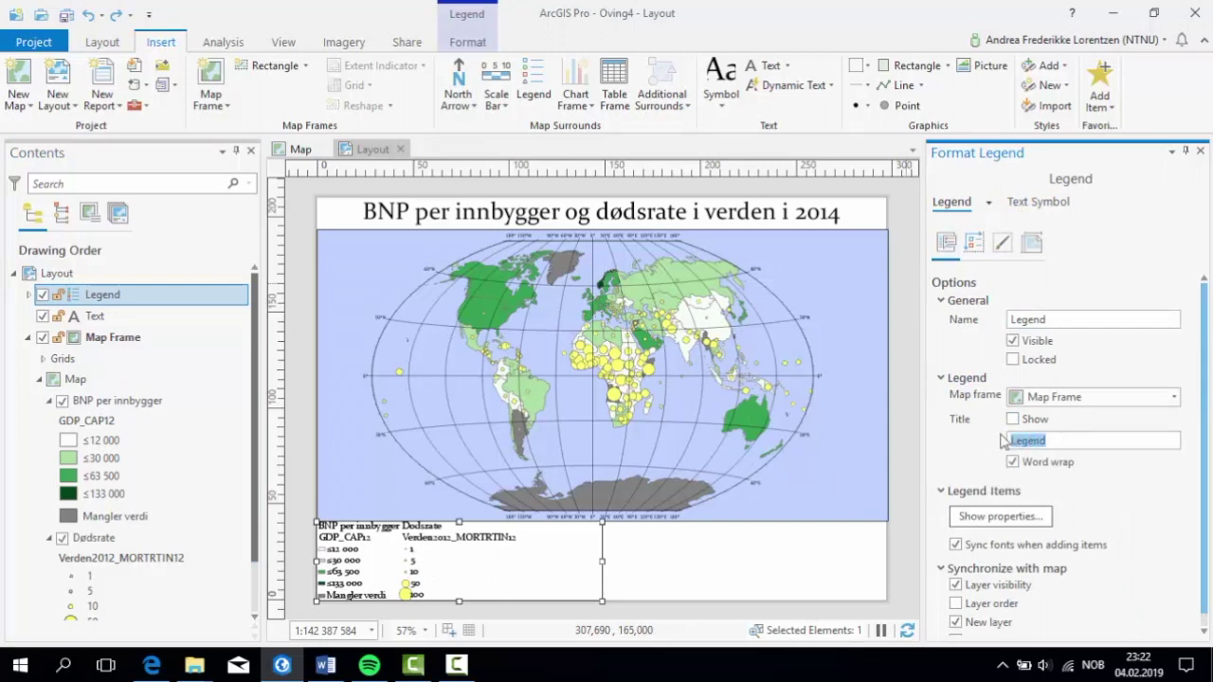
{"action": "type", "text": "Tegnforklaring"}
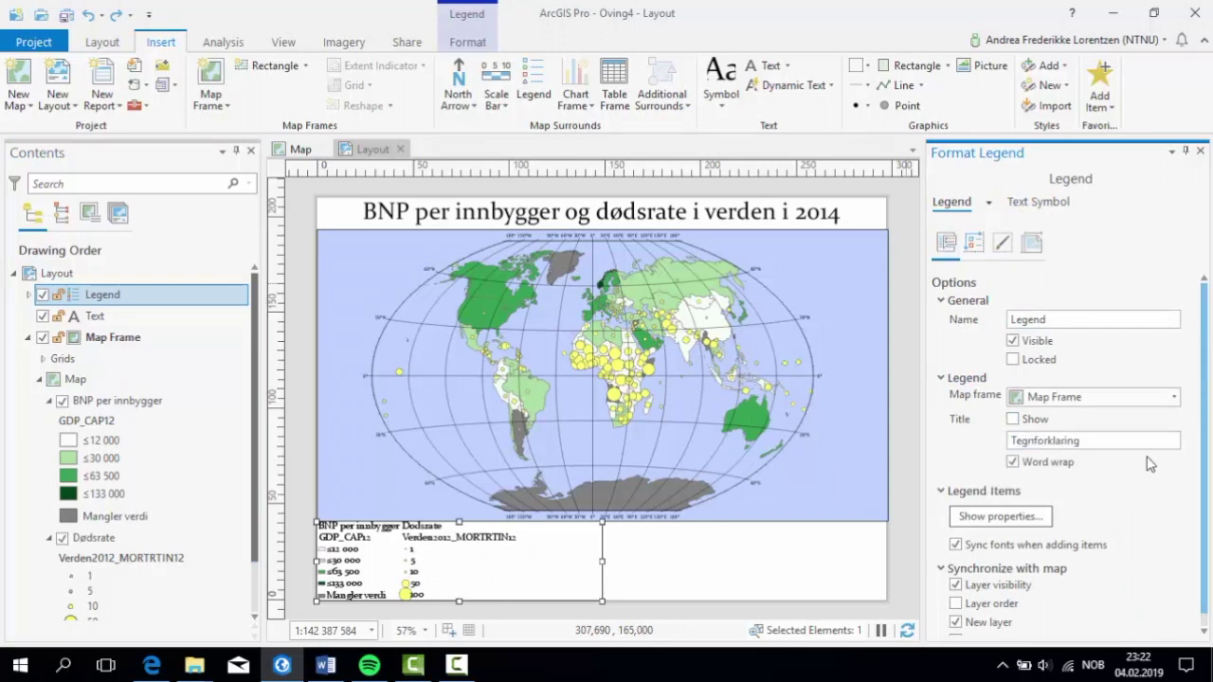
{"action": "left_click", "coordinate": [1012, 419]}
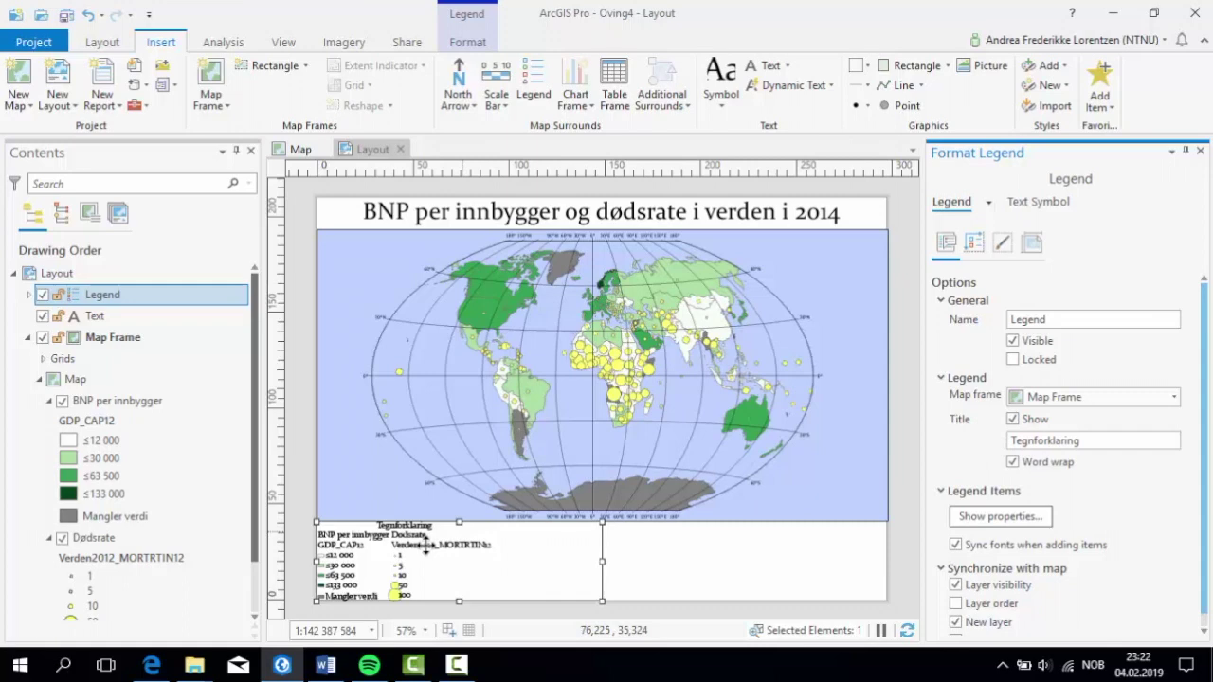
Ungroup the legend and its BNP per innbygger and Dødsrate groups.
{"action": "right_click", "coordinate": [390, 547]}
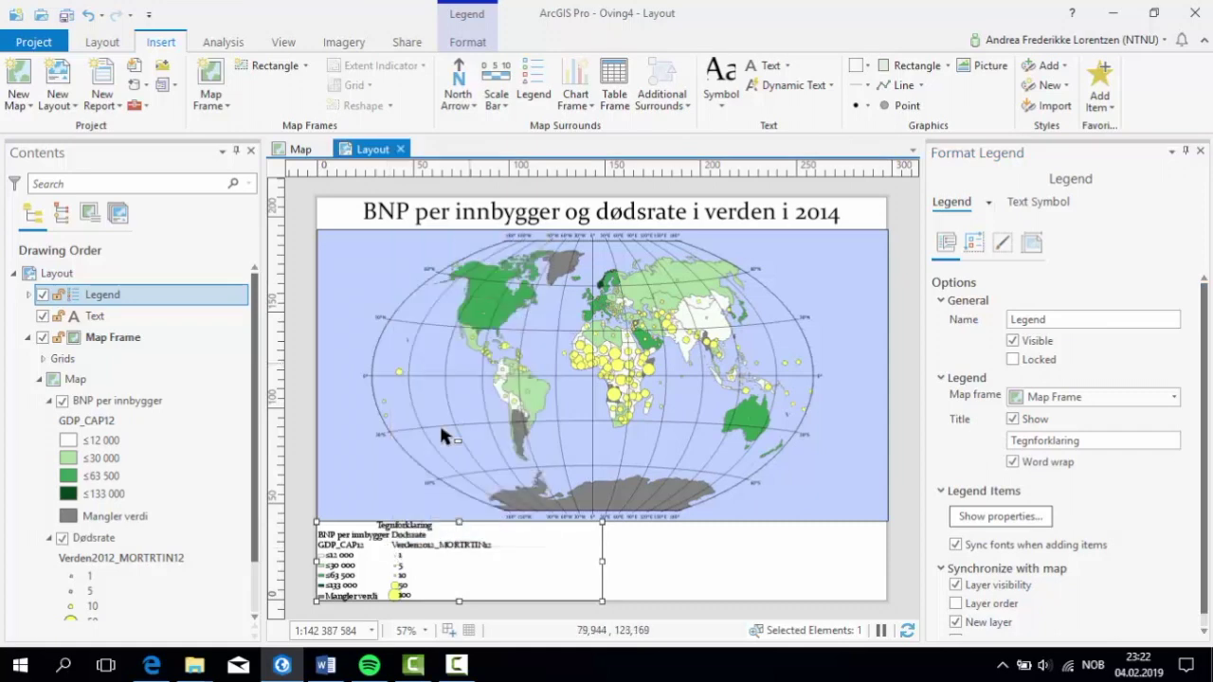
{"action": "scroll", "coordinate": [706, 431], "scroll_direction": "down", "scroll_amount": 2}
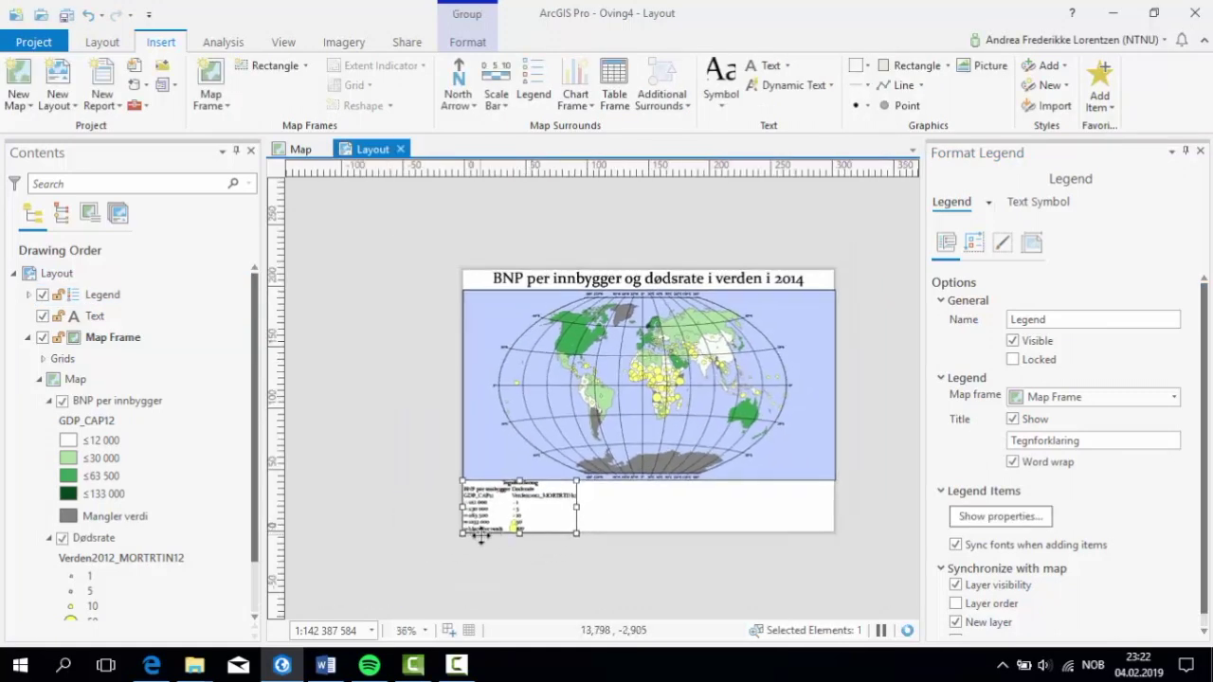
{"action": "scroll", "coordinate": [480, 536], "scroll_direction": "up", "scroll_amount": 6}
{"action": "right_click", "coordinate": [648, 332]}
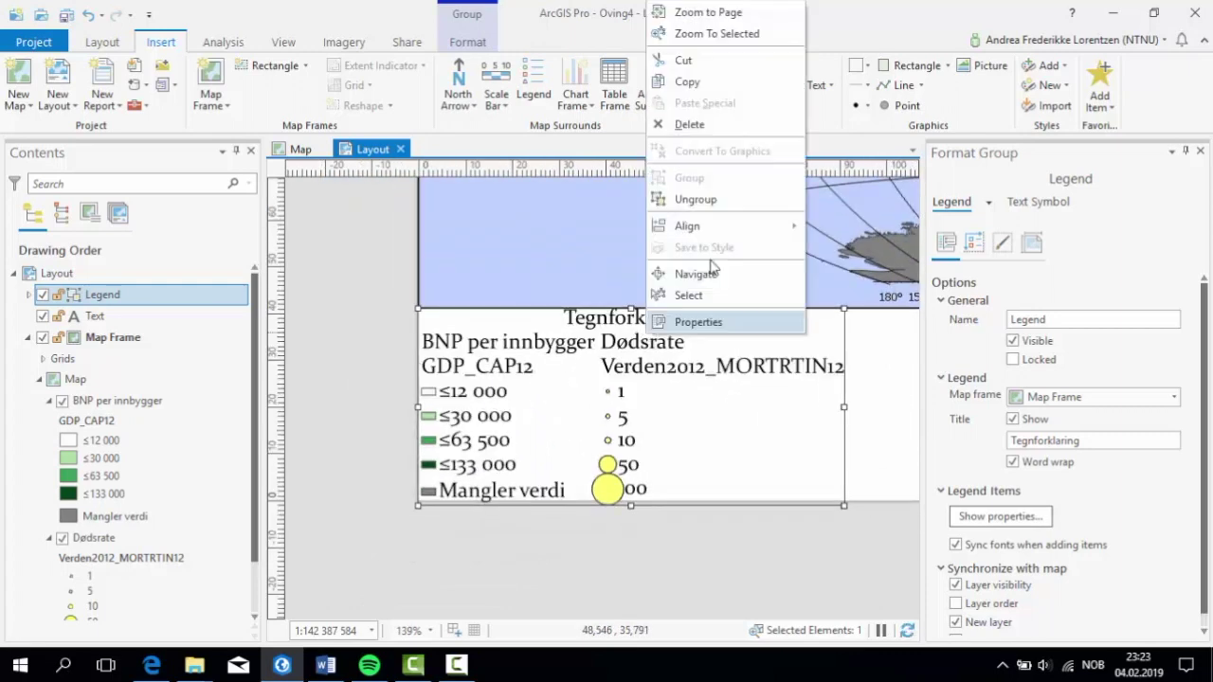
{"action": "left_click", "coordinate": [696, 199]}
{"action": "right_click", "coordinate": [499, 363]}
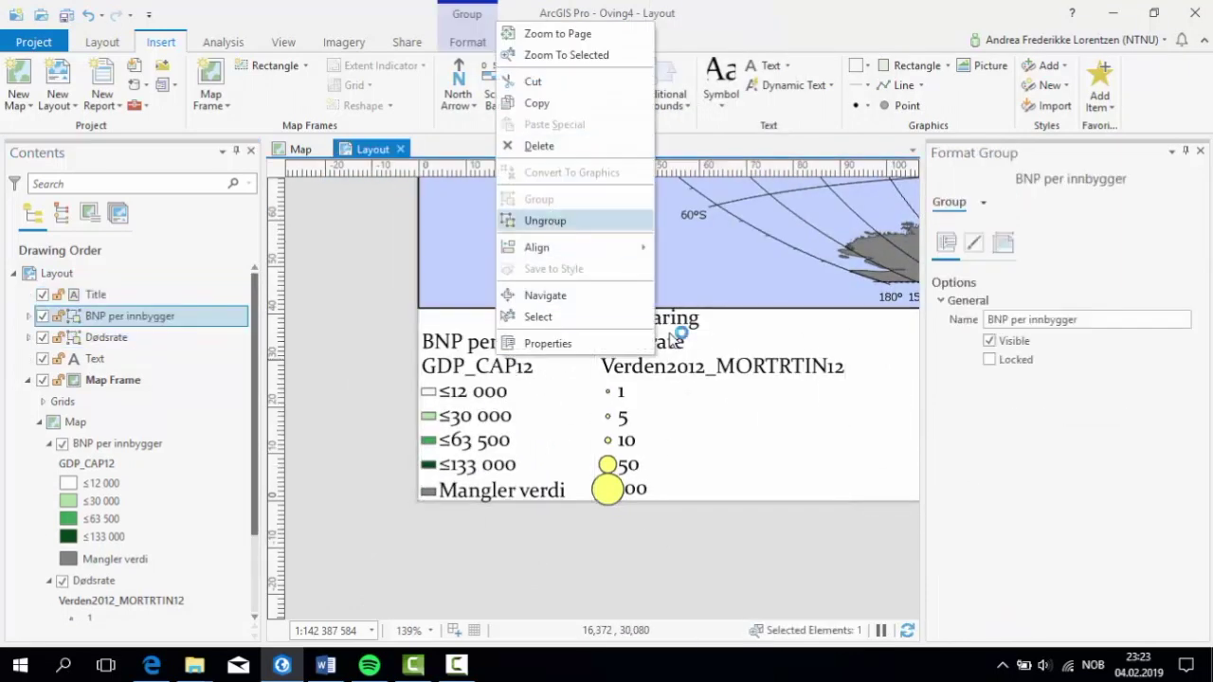
{"action": "left_click", "coordinate": [545, 220]}
{"action": "right_click", "coordinate": [671, 370]}
{"action": "left_click", "coordinate": [725, 229]}
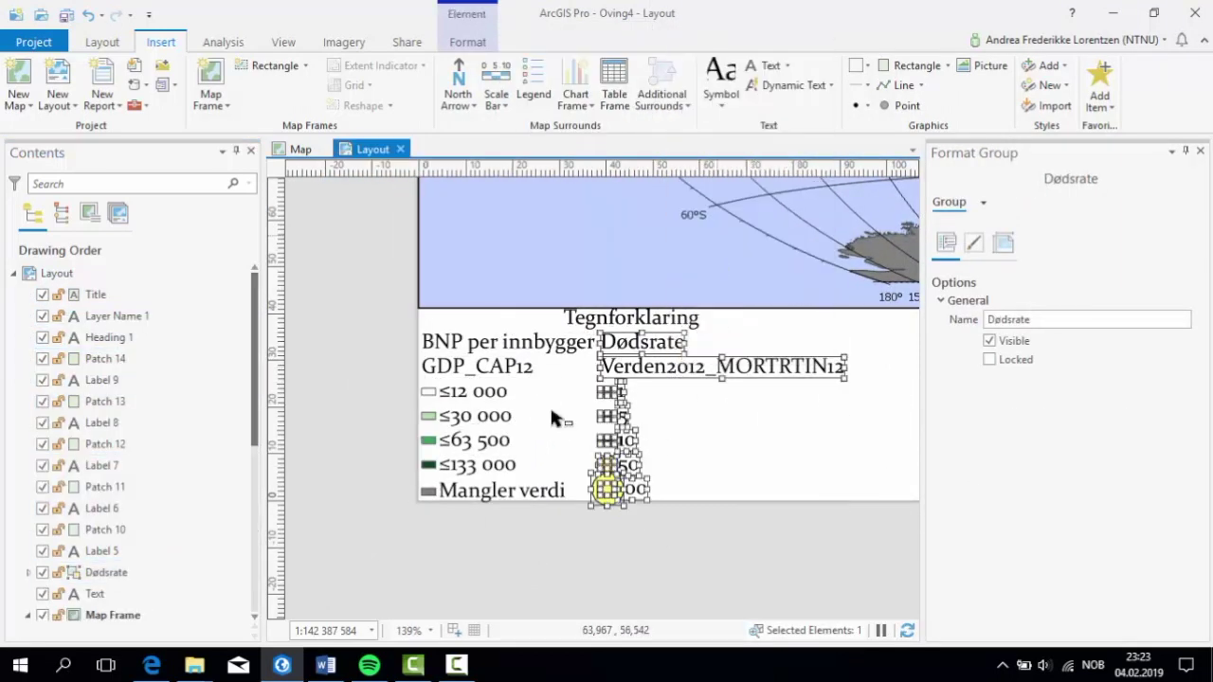
Delete the GDP_CAP12 and Verden2012_MORTRTIN12 headings from the legend.
{"action": "left_click", "coordinate": [500, 370]}
{"action": "key", "text": "Delete"}
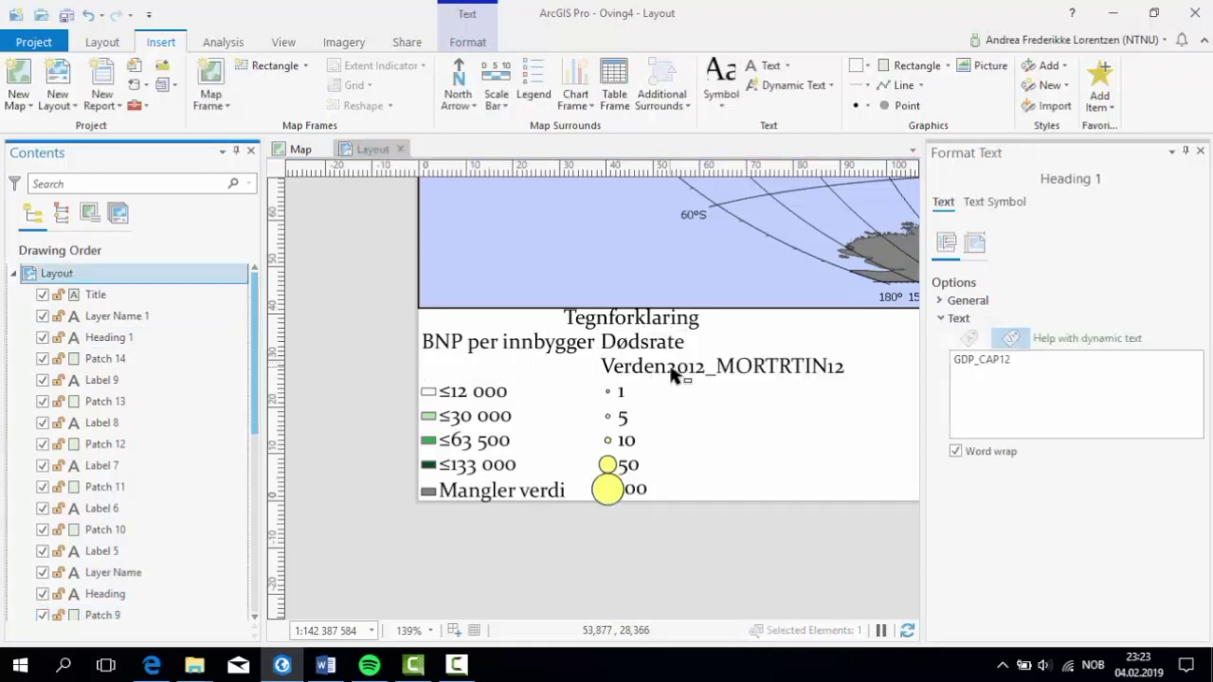
{"action": "left_click", "coordinate": [672, 372]}
{"action": "key", "text": "Delete"}
Make the BNP per innbygger legend label bold.
{"action": "left_click", "coordinate": [502, 346]}
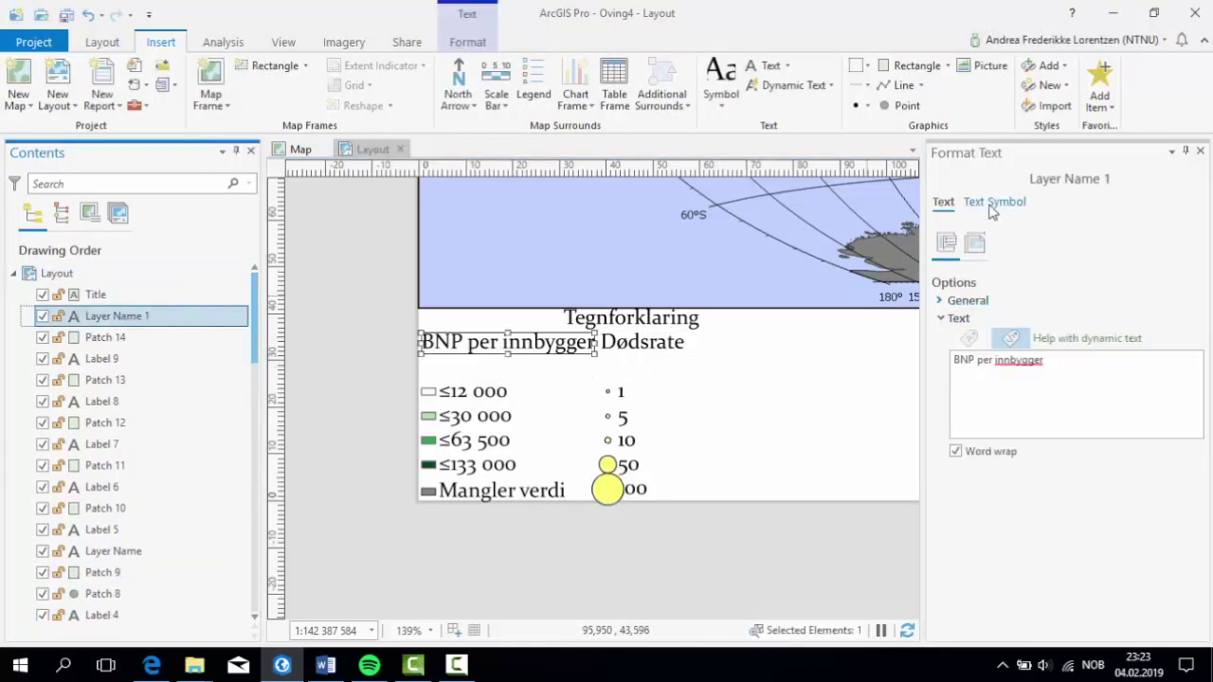
{"action": "left_click", "coordinate": [992, 206]}
{"action": "left_click", "coordinate": [1002, 237]}
{"action": "left_click", "coordinate": [946, 306]}
{"action": "left_click", "coordinate": [1186, 350]}
{"action": "left_click", "coordinate": [1052, 392]}
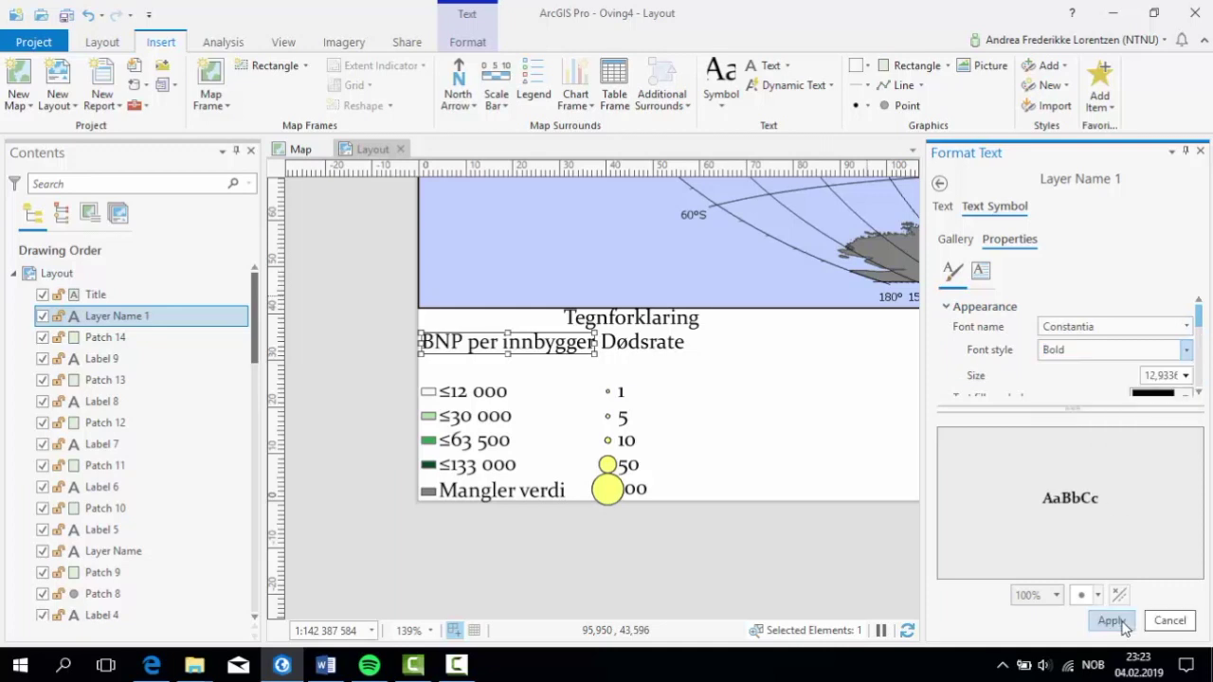
{"action": "left_click", "coordinate": [1111, 621]}
Move BNP per innbygger down and group it with the GDP labels and colour patches.
{"action": "left_click_drag", "start_coordinate": [536, 343], "coordinate": [536, 364]}
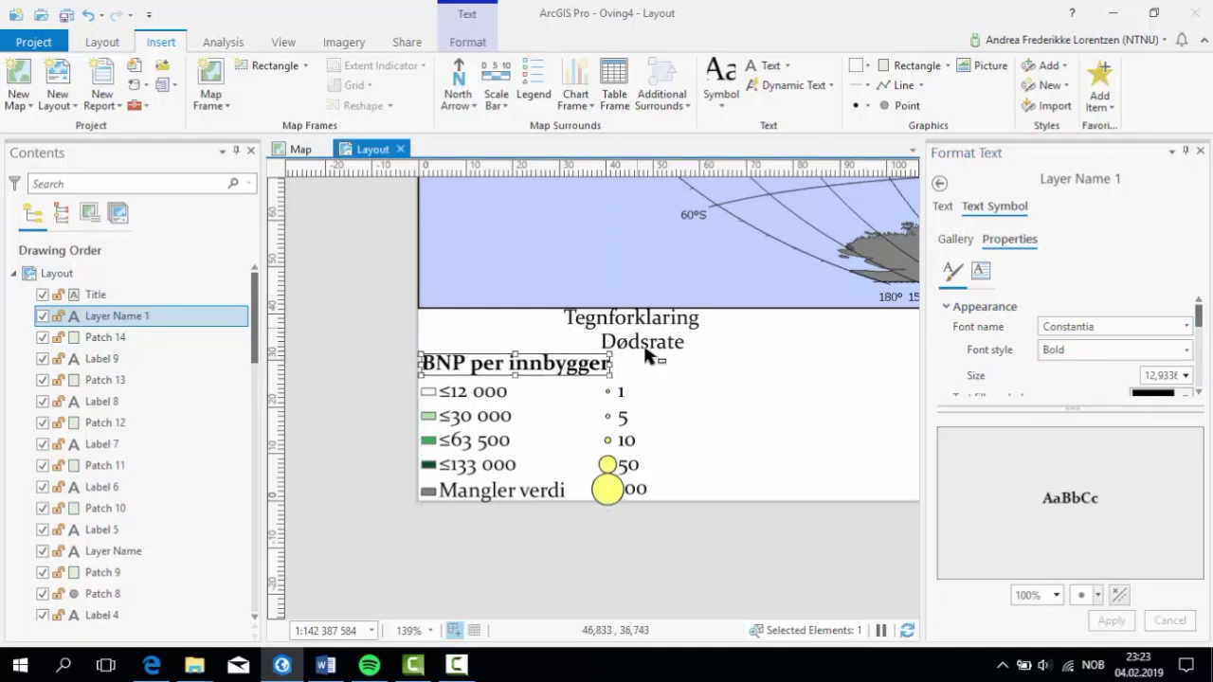
{"action": "left_click", "coordinate": [474, 391], "text": "shift"}
{"action": "left_click", "coordinate": [474, 416], "text": "shift"}
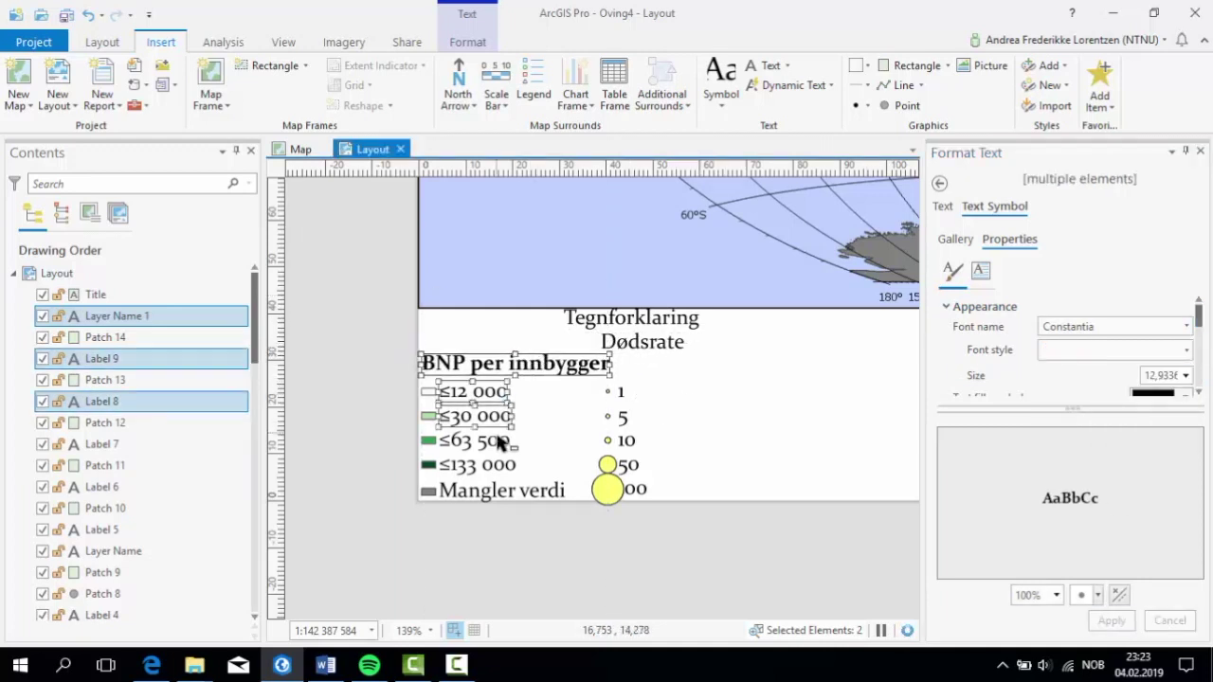
{"action": "left_click", "coordinate": [474, 441], "text": "shift"}
{"action": "left_click", "coordinate": [477, 464], "text": "shift"}
{"action": "left_click", "coordinate": [502, 490], "text": "shift"}
{"action": "left_click", "coordinate": [429, 491], "text": "shift"}
{"action": "left_click", "coordinate": [428, 465], "text": "shift"}
{"action": "left_click", "coordinate": [429, 403], "text": "shift"}
{"action": "left_click", "coordinate": [428, 392], "text": "shift"}
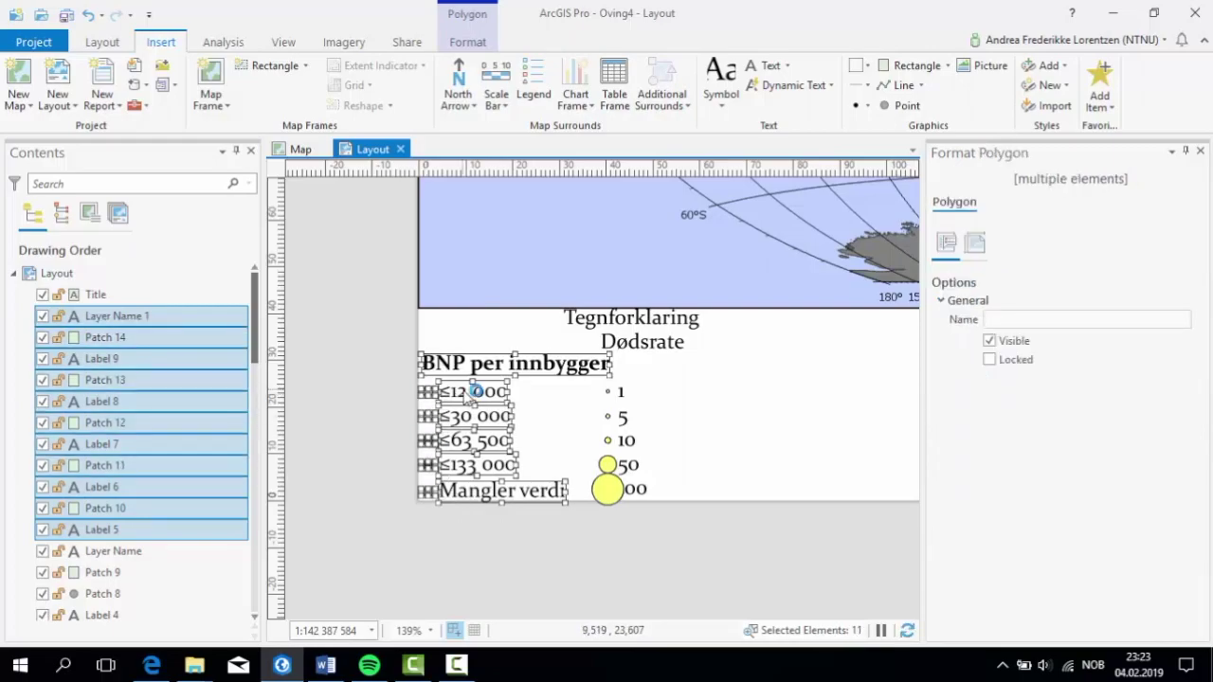
{"action": "right_click", "coordinate": [464, 407]}
{"action": "left_click", "coordinate": [512, 186]}
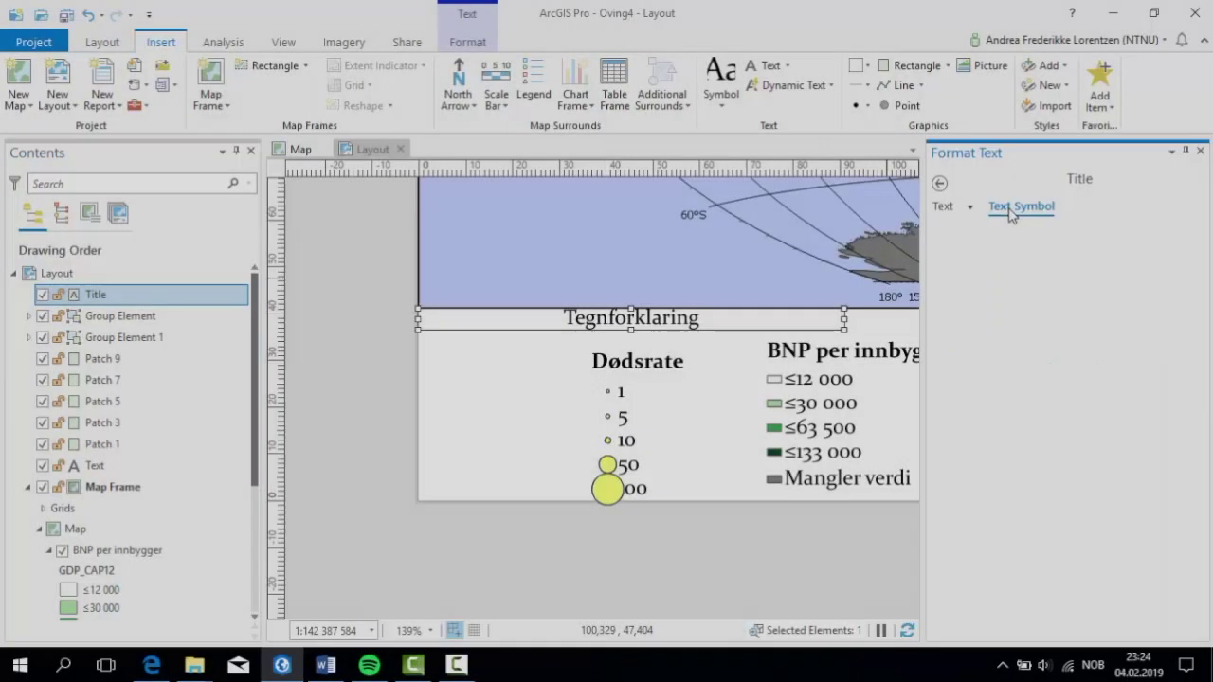
Set the Tegnforklaring title font size to 14.
{"action": "left_click", "coordinate": [1020, 206]}
{"action": "left_click", "coordinate": [948, 306]}
{"action": "left_click", "coordinate": [1185, 376]}
{"action": "left_click", "coordinate": [1159, 515]}
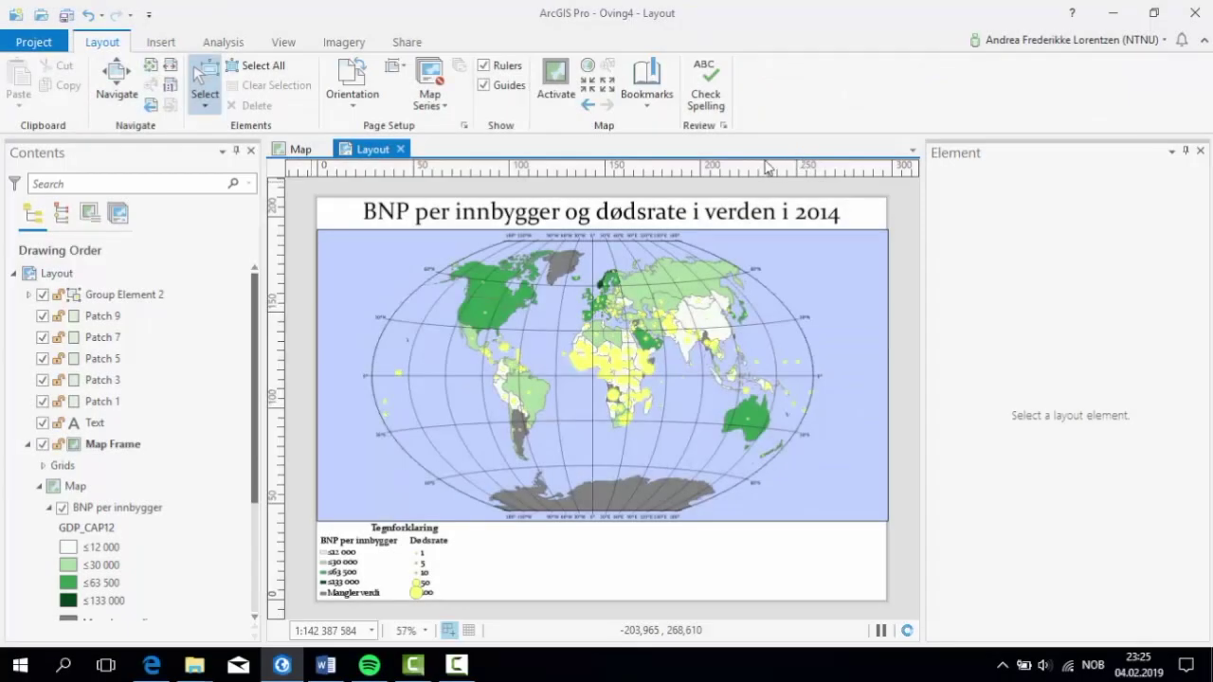
Place a Spatial Reference dynamic text element on the layout page.
{"action": "left_click", "coordinate": [157, 43]}
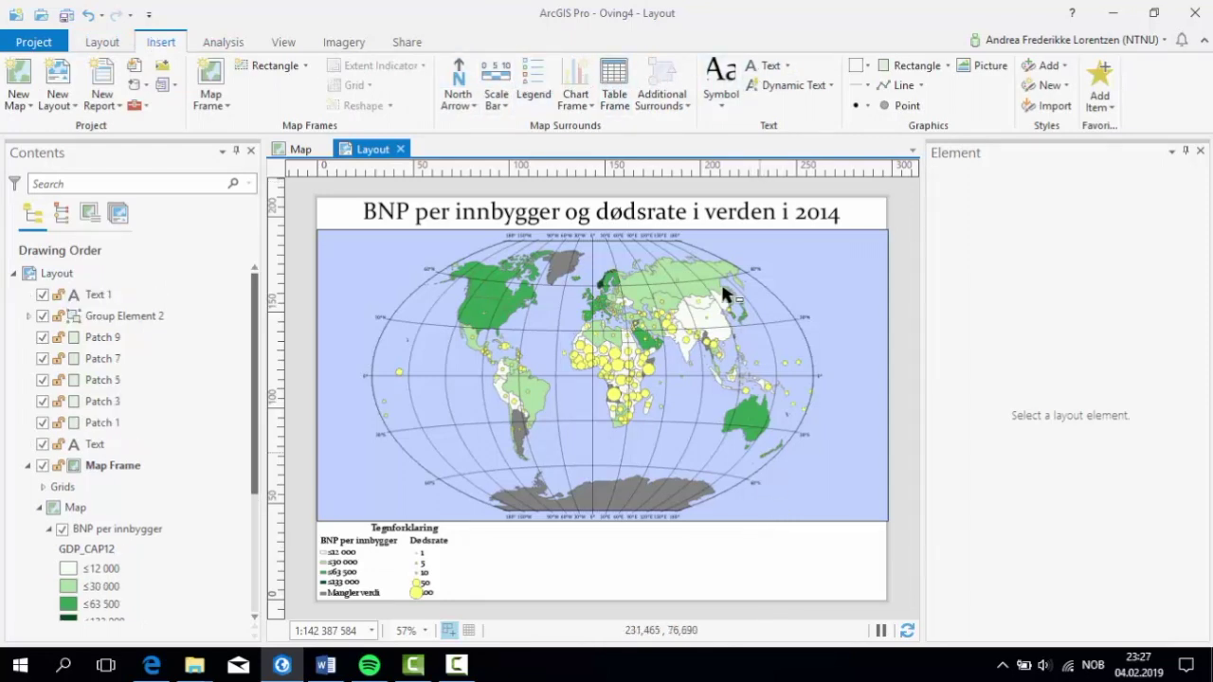
{"action": "left_click", "coordinate": [831, 85]}
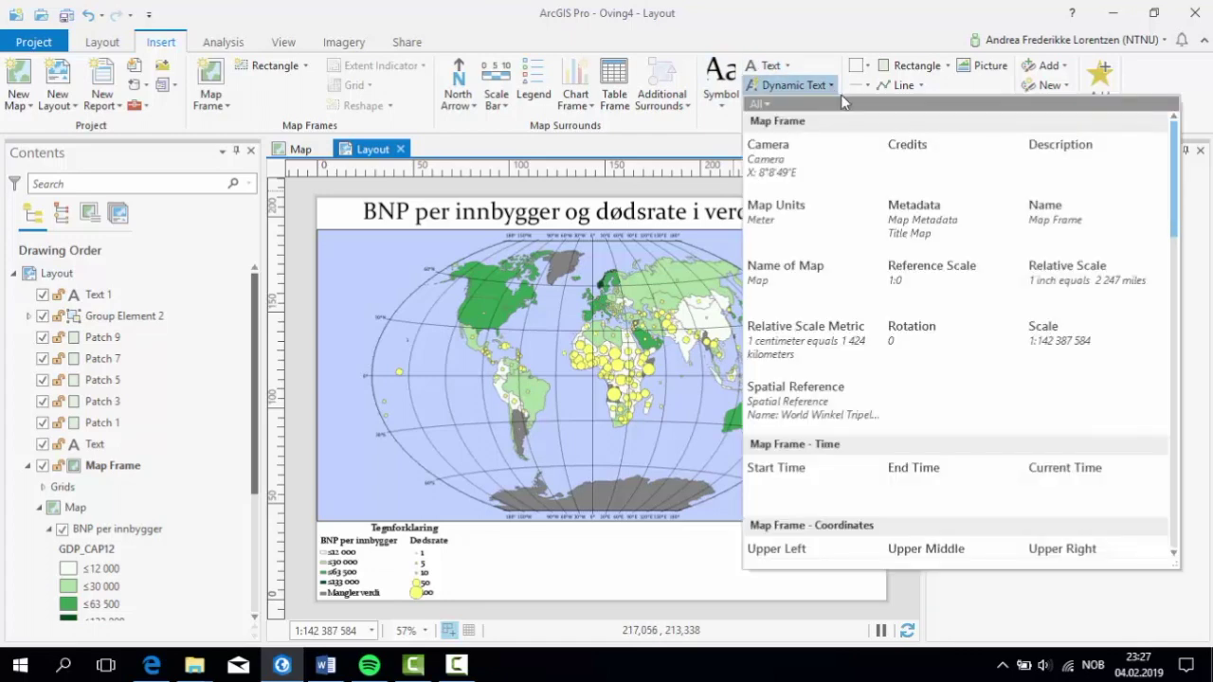
{"action": "left_click", "coordinate": [786, 398]}
{"action": "left_click", "coordinate": [788, 563]}
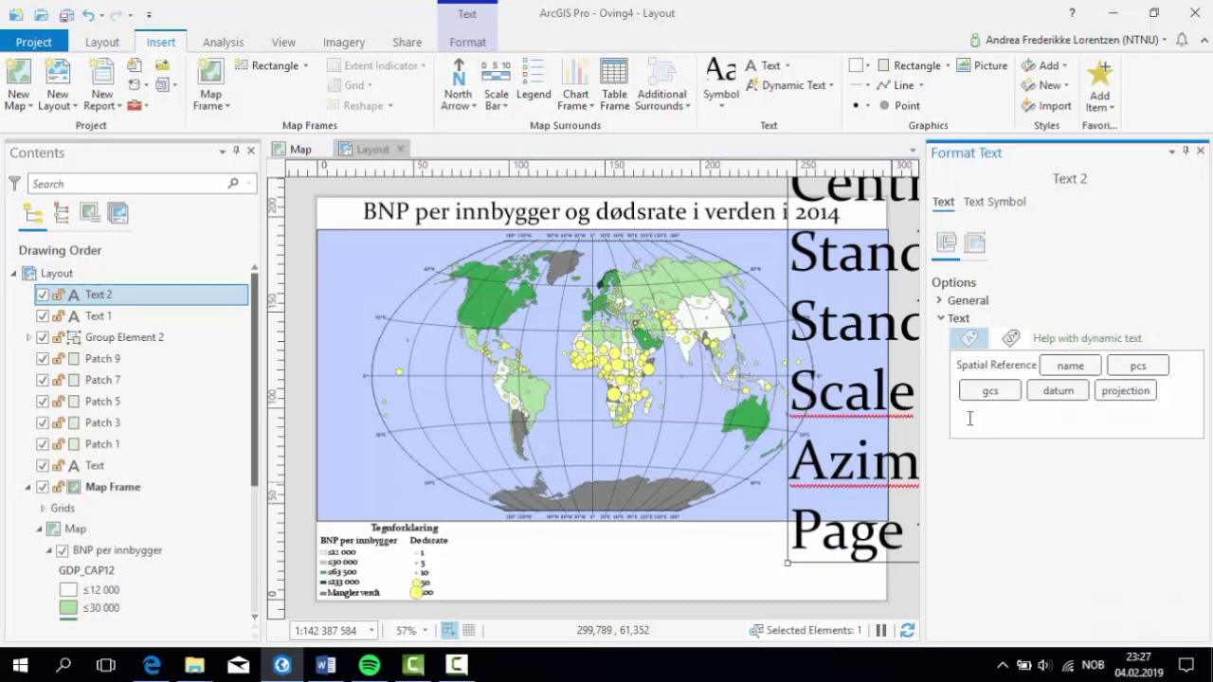
Retitle the spatial reference text 'Romlig referanse' and add [Kildehenvisning] and cartographer-credit lines below it.
{"action": "left_click_drag", "start_coordinate": [1038, 365], "coordinate": [950, 372]}
{"action": "type", "text": "Romlig referance"}
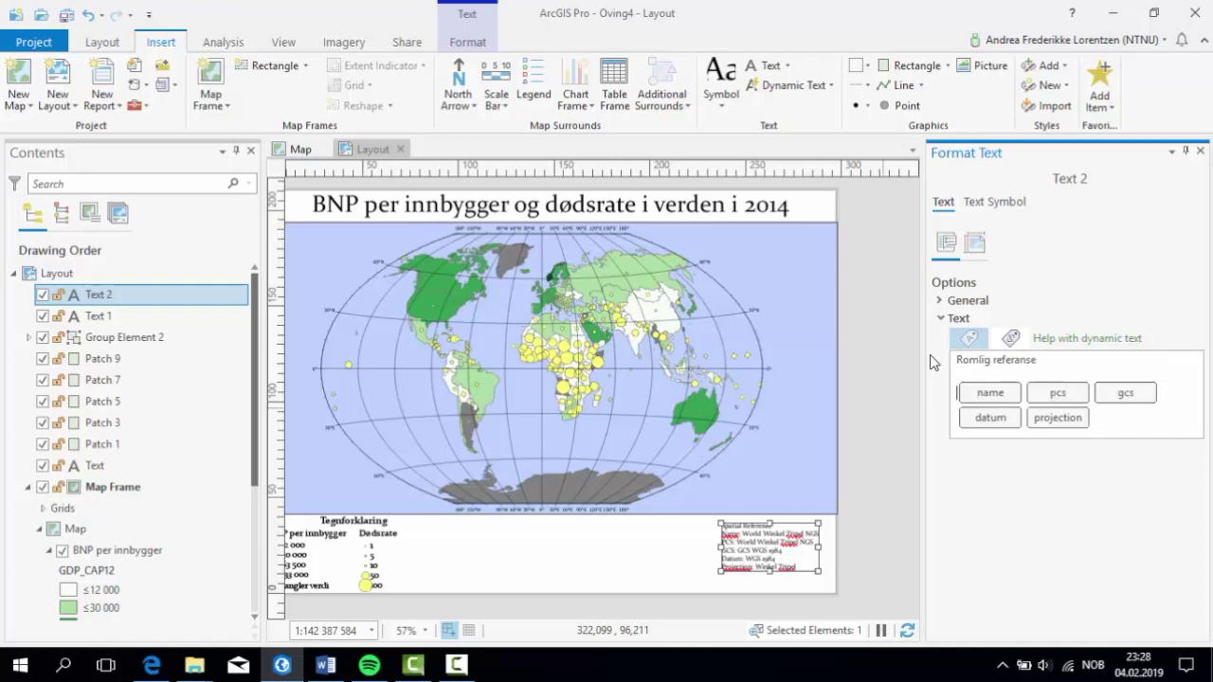
{"action": "left_click", "coordinate": [991, 424]}
{"action": "type", "text": "[Kildehenvisn"}
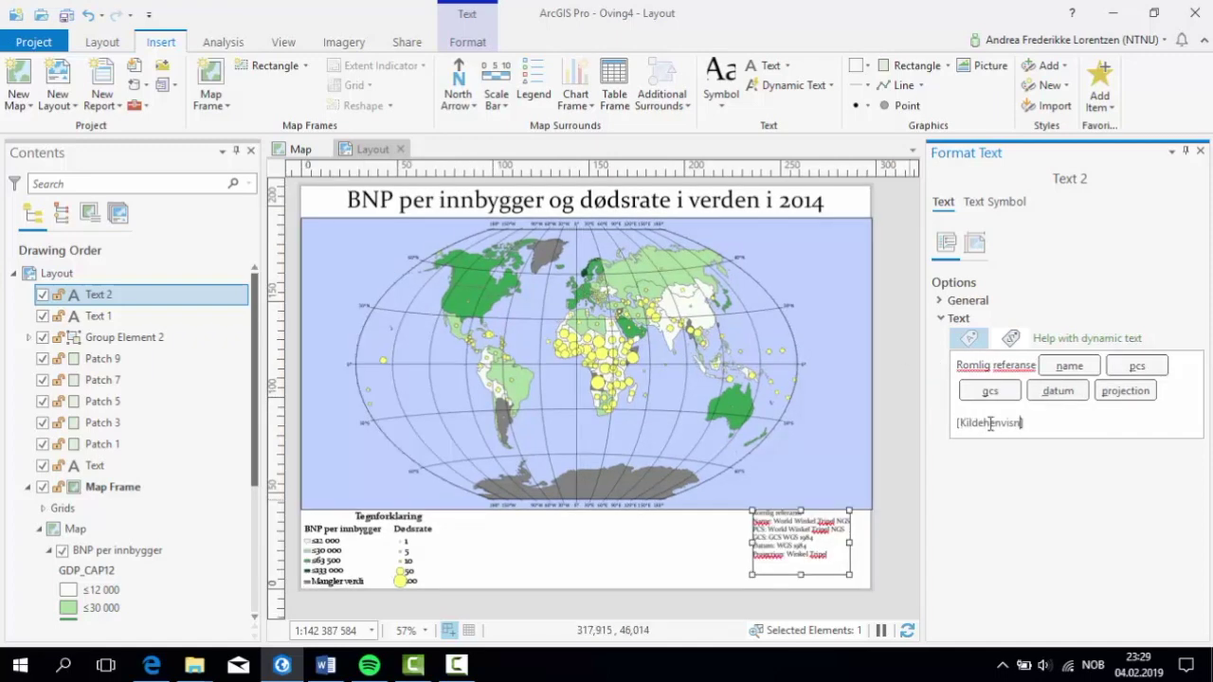
{"action": "type", "text": "ing]"}
{"action": "key", "text": "Return"}
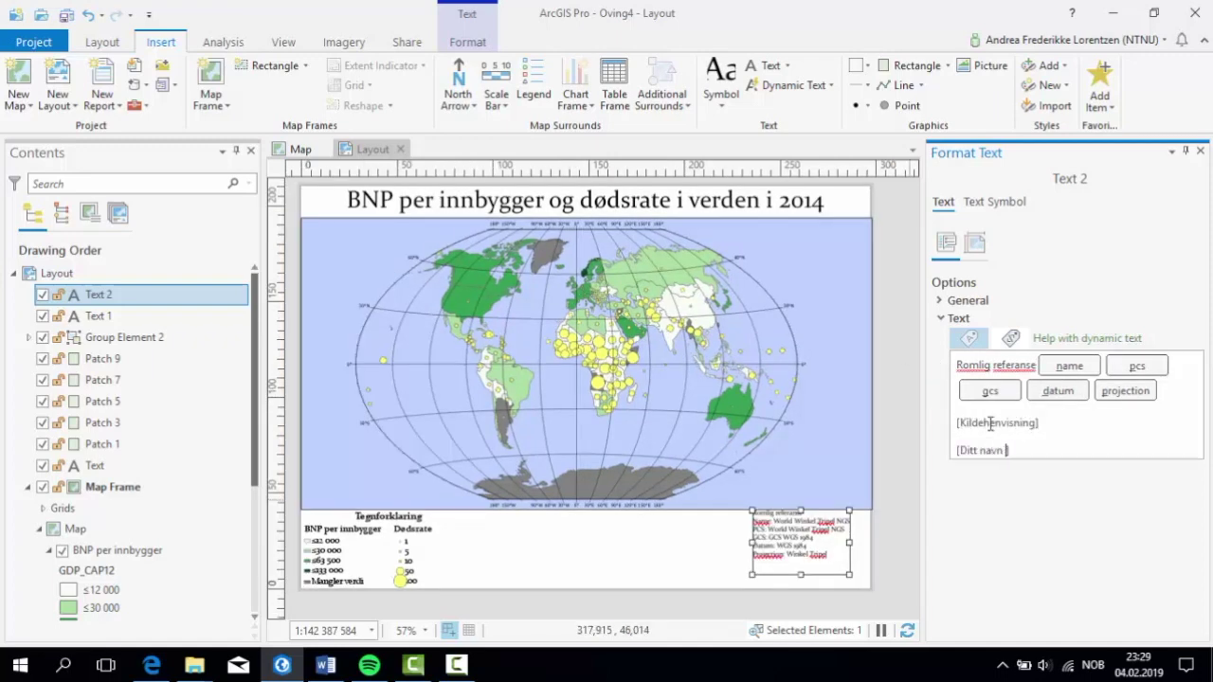
{"action": "left_click", "coordinate": [1018, 522]}
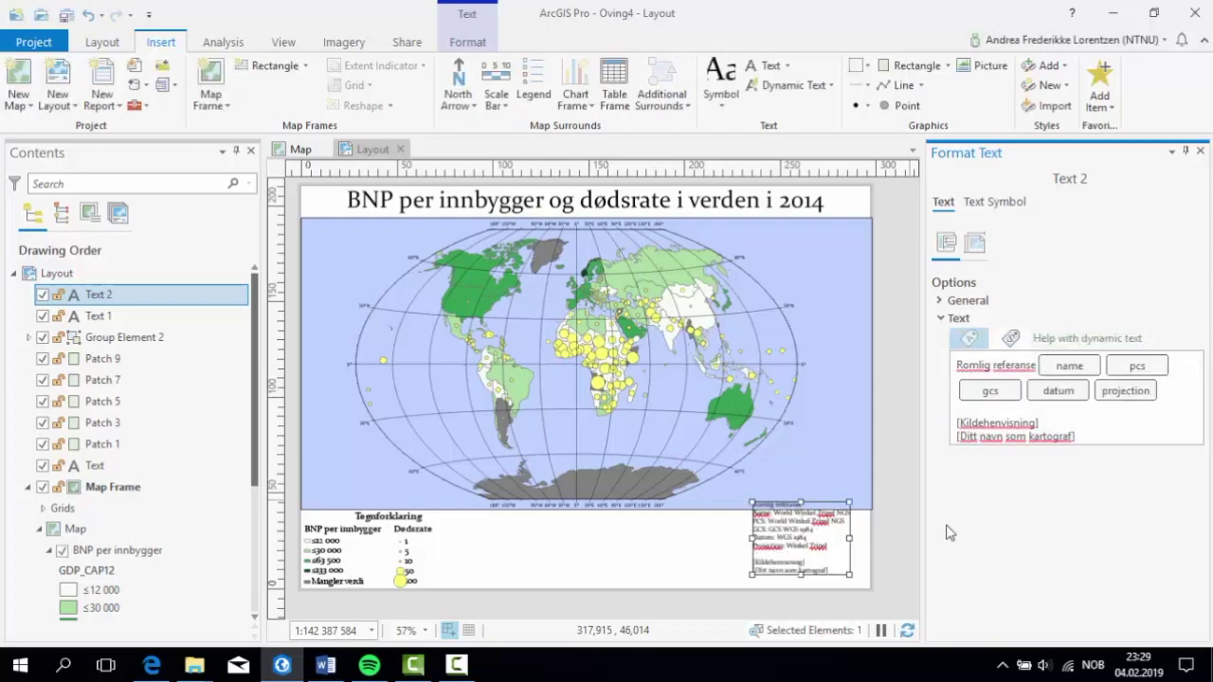
{"action": "scroll", "coordinate": [744, 530], "scroll_direction": "up", "scroll_amount": 3}
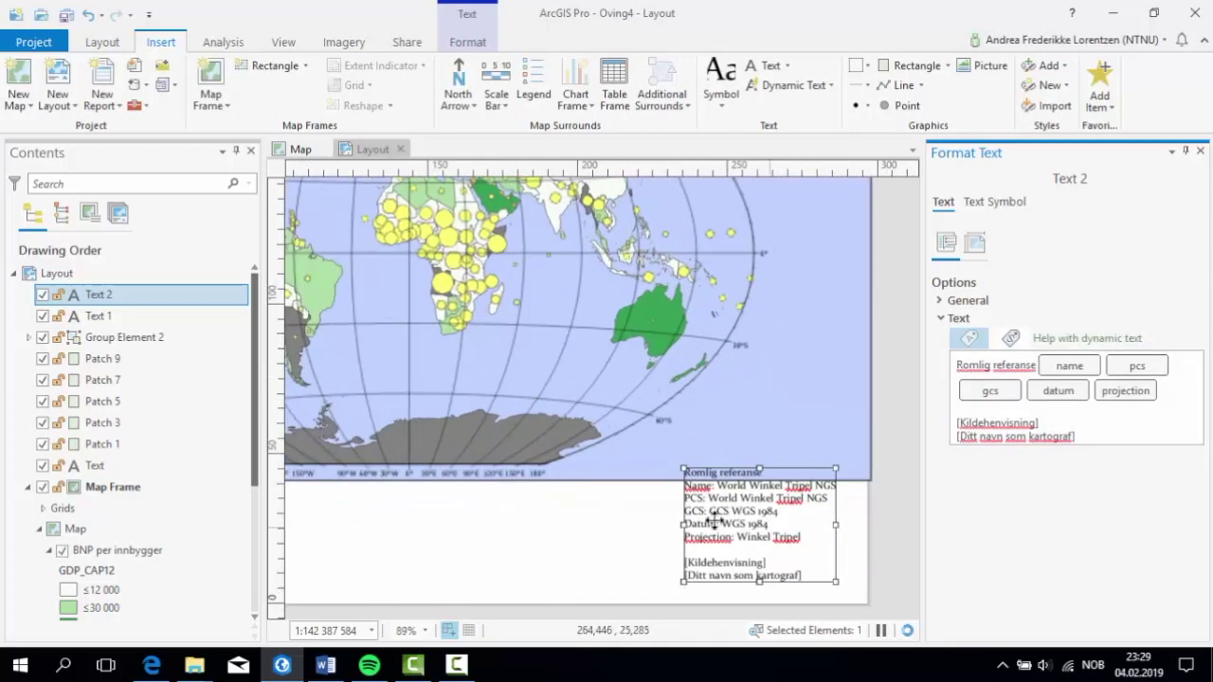
{"action": "left_click", "coordinate": [885, 514]}
{"action": "scroll", "coordinate": [555, 482], "scroll_direction": "down", "scroll_amount": 5}
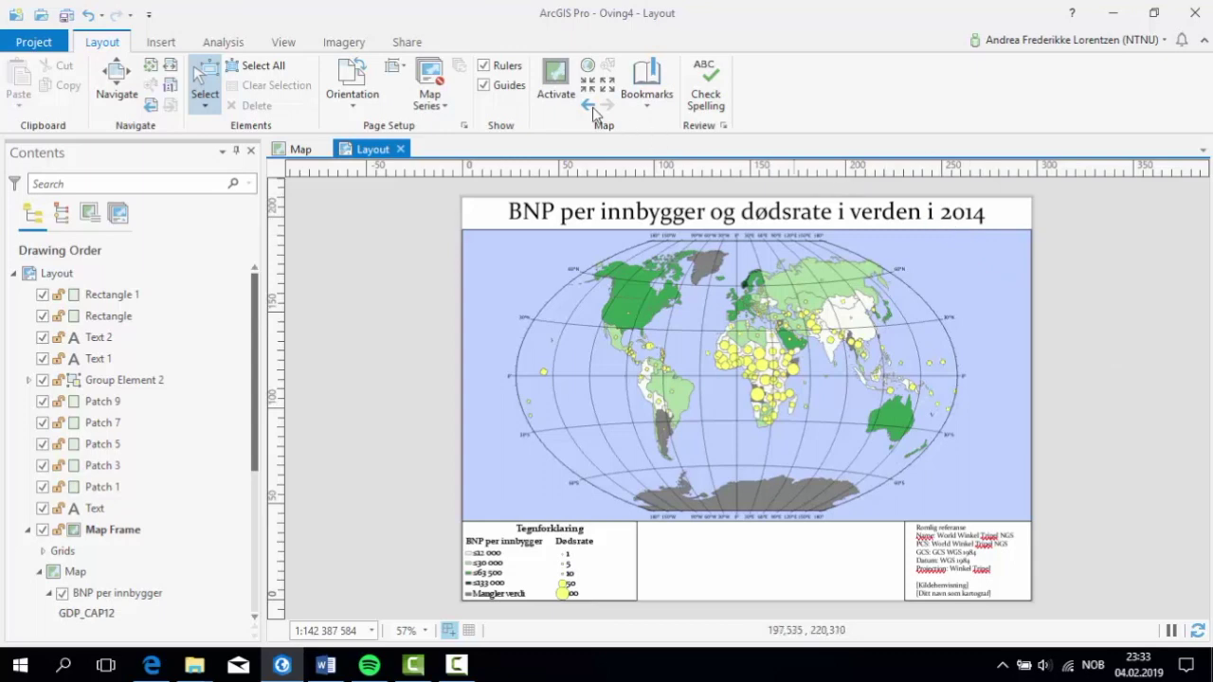
Start a PDF export of the layout into the Geog1004 folder, named Øving4_0ødsrate.
{"action": "left_click", "coordinate": [408, 43]}
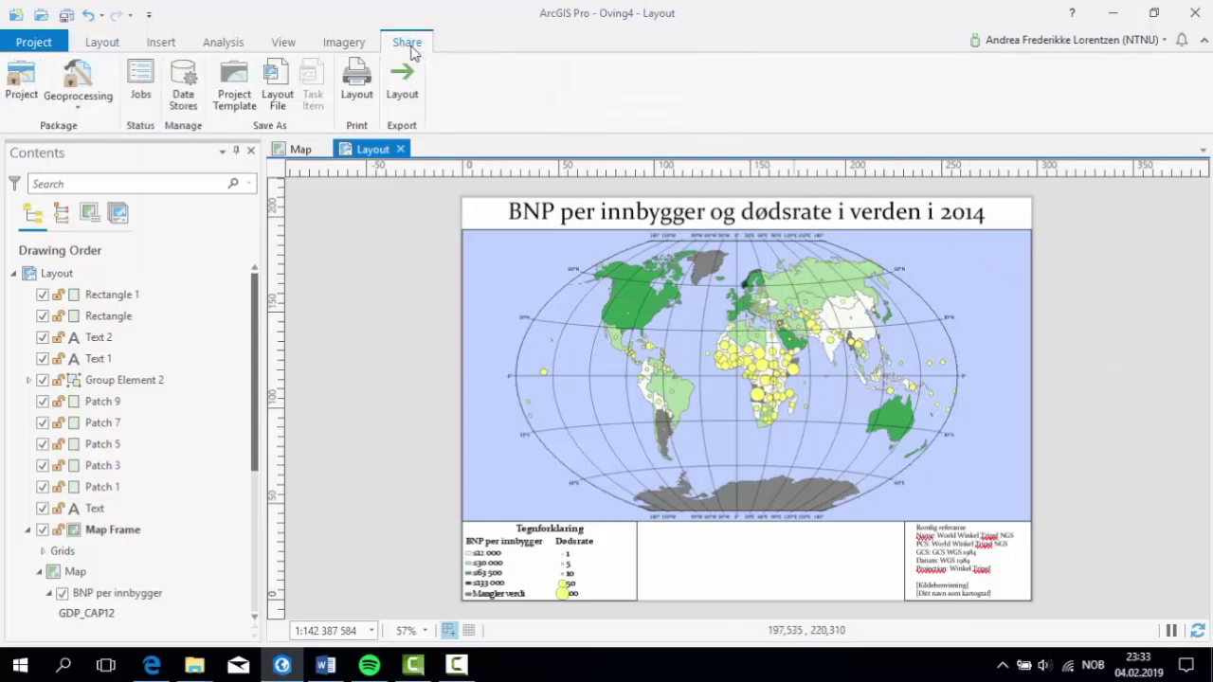
{"action": "left_click", "coordinate": [401, 83]}
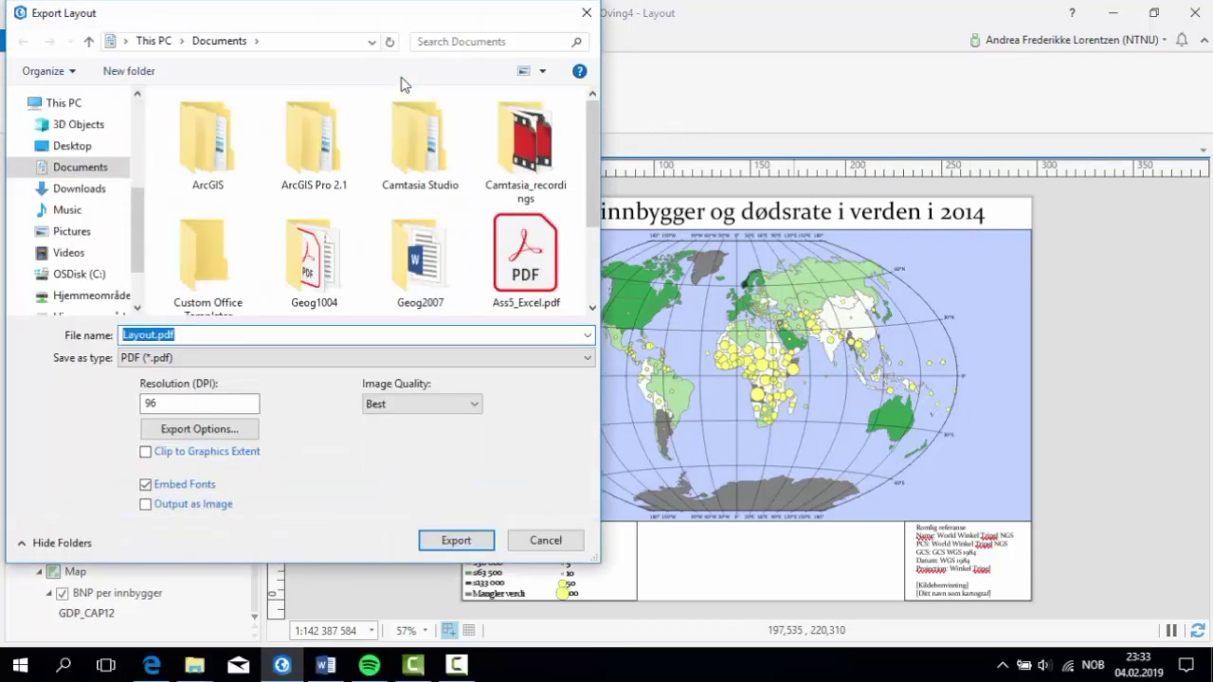
{"action": "double_click", "coordinate": [308, 244]}
{"action": "left_click_drag", "start_coordinate": [156, 335], "coordinate": [120, 337]}
{"action": "type", "text": "Øving4"}
{"action": "type", "text": "_0"}
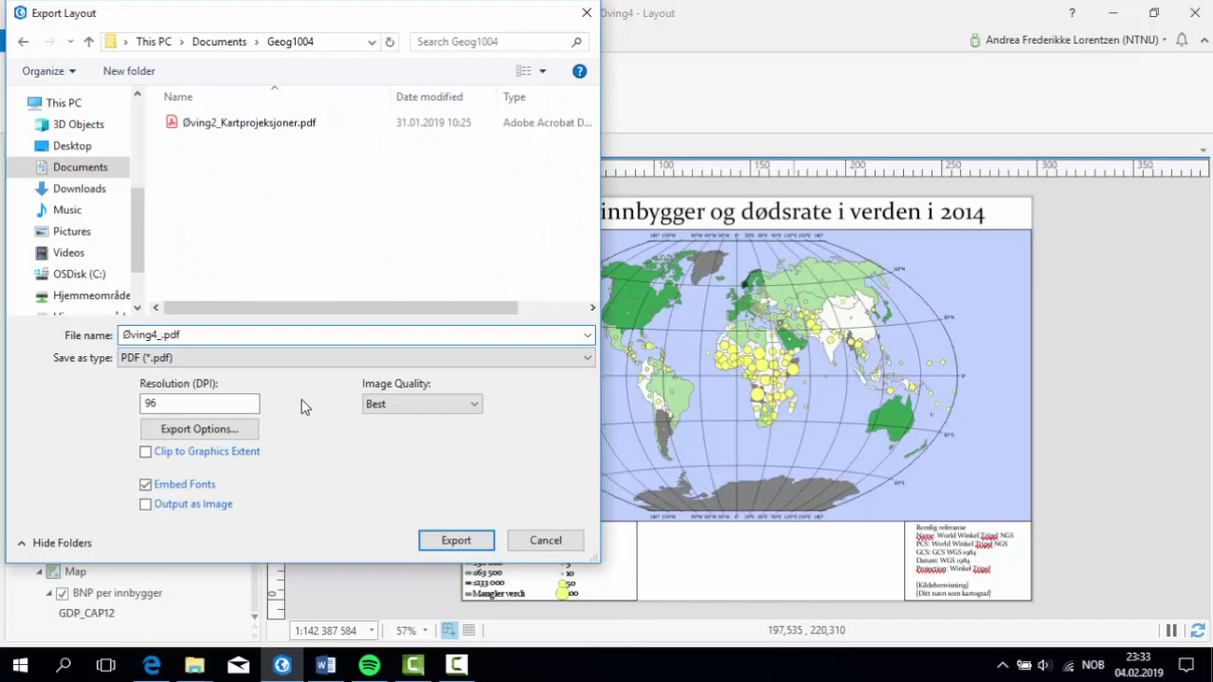
{"action": "type", "text": "ødsrate"}
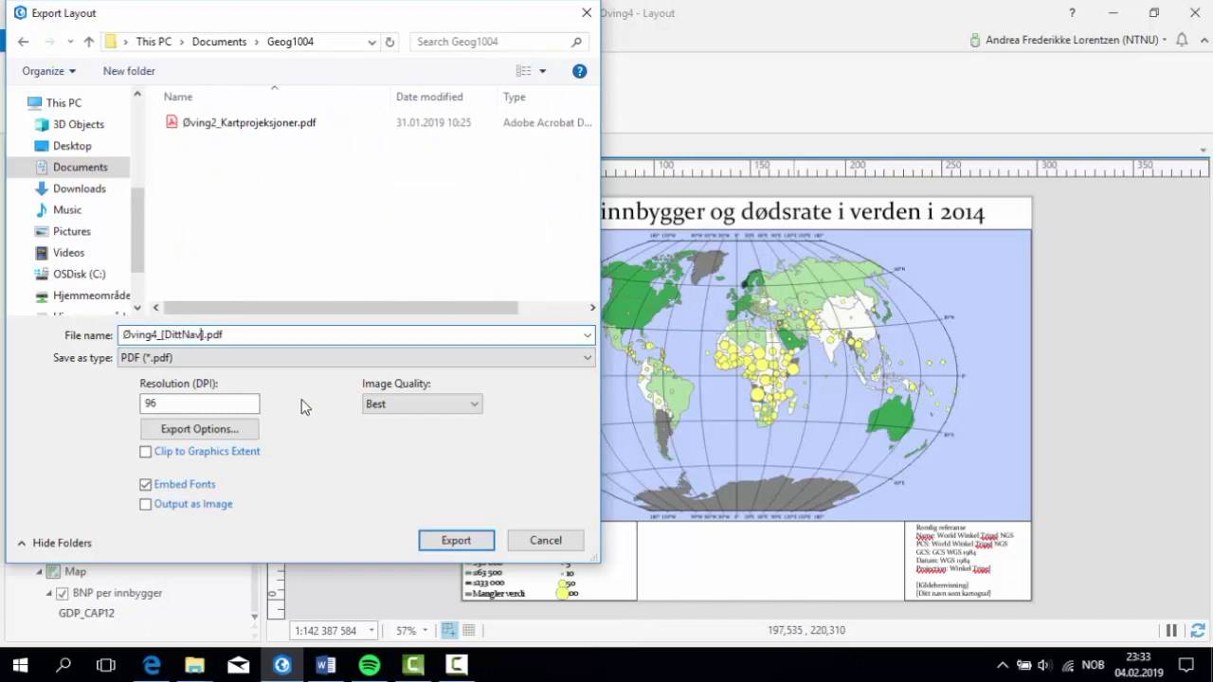